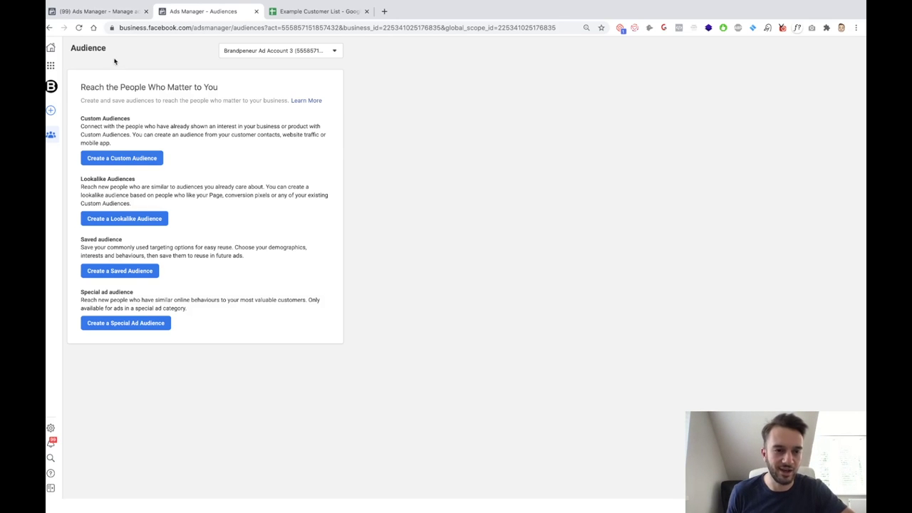
{"action": "left_click", "coordinate": [51, 68]}
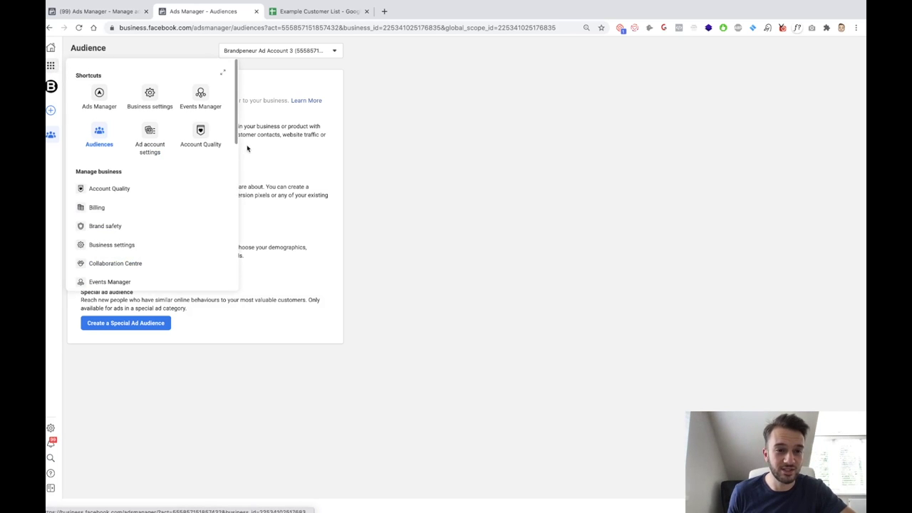
{"action": "left_click", "coordinate": [373, 124]}
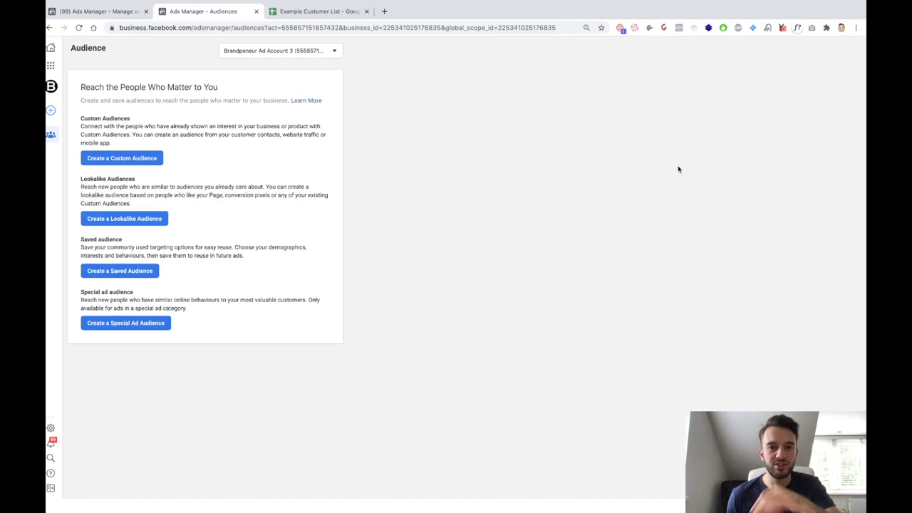
Step: Switch to Brandpeneur Ad Account 11 and examine the names and types of its existing custom and lookalike audiences
{"action": "left_click", "coordinate": [253, 50]}
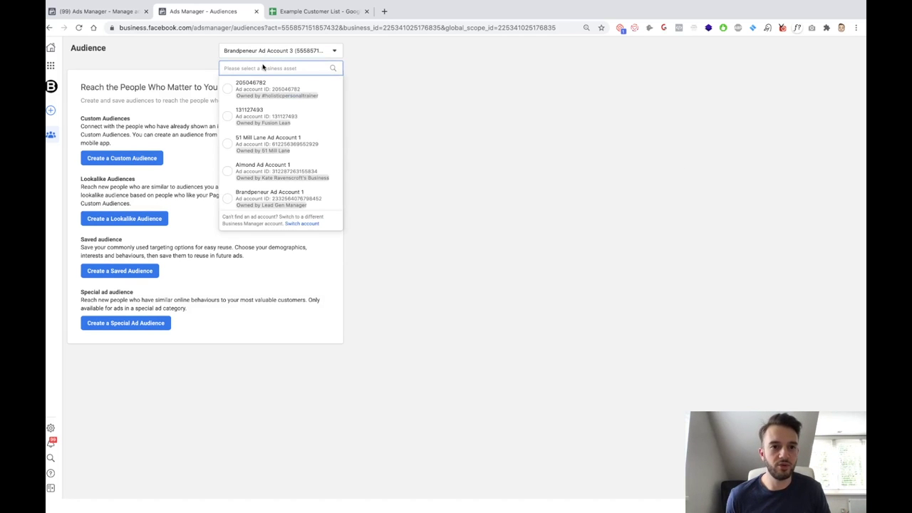
{"action": "type", "text": "11"}
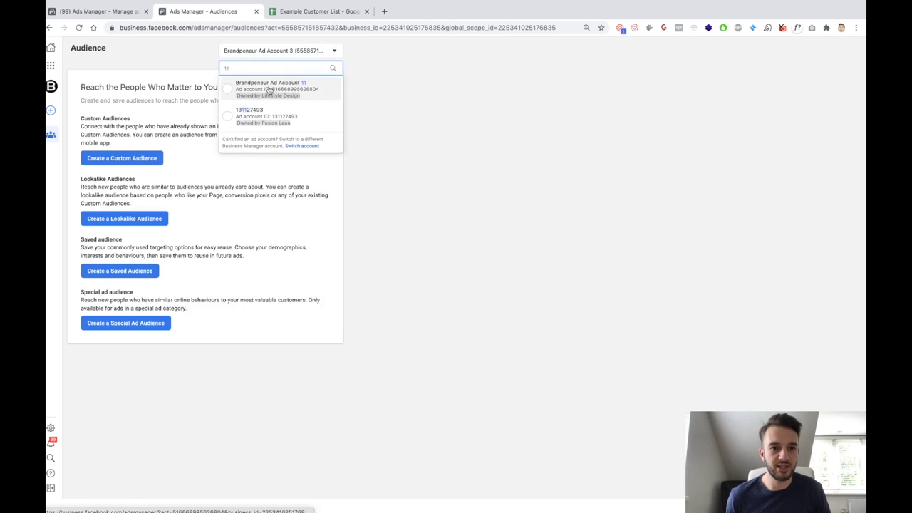
{"action": "left_click", "coordinate": [269, 88]}
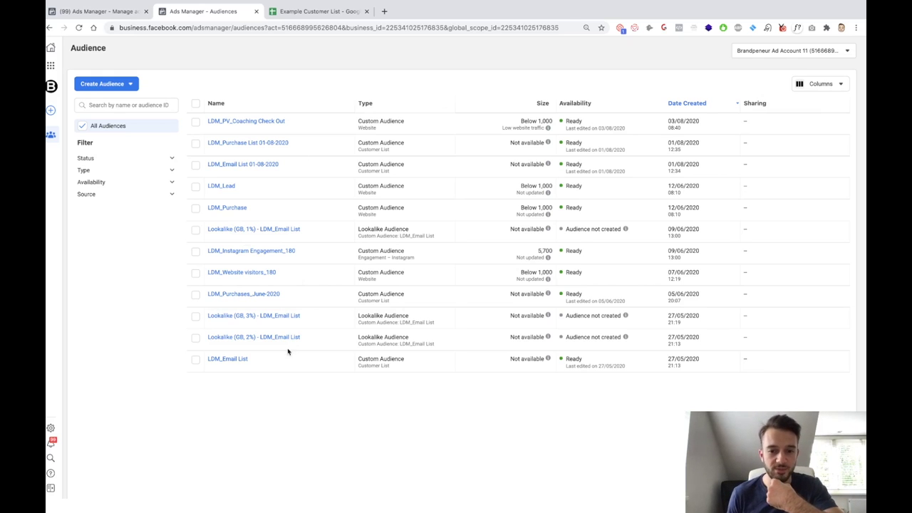
{"action": "mouse_move", "coordinate": [239, 362]}
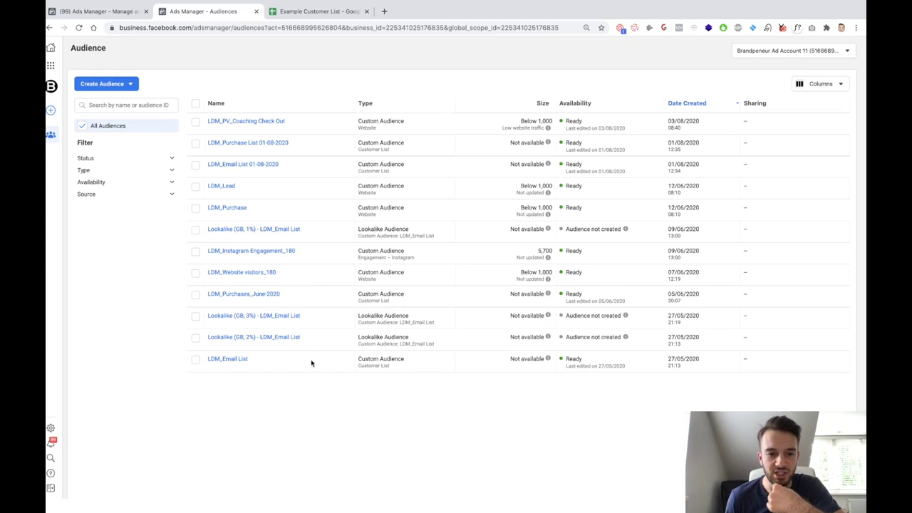
{"action": "mouse_move", "coordinate": [289, 337]}
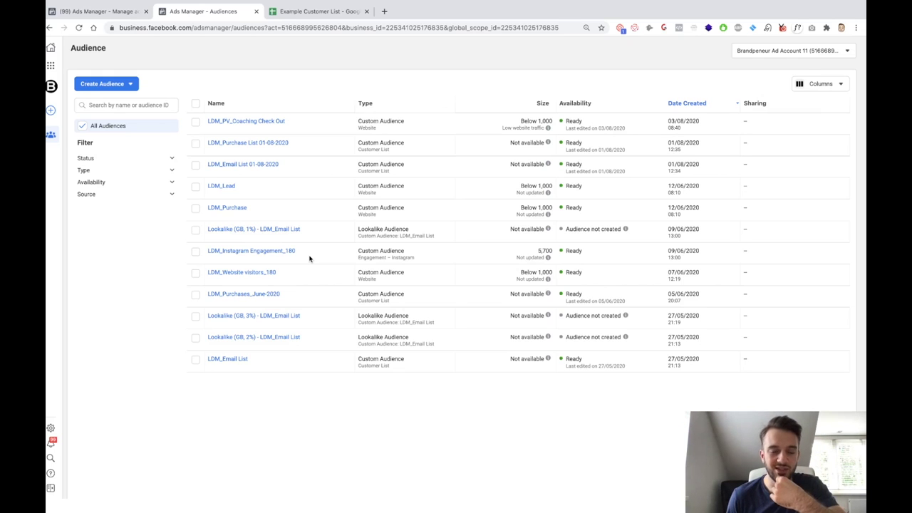
{"action": "mouse_move", "coordinate": [217, 230]}
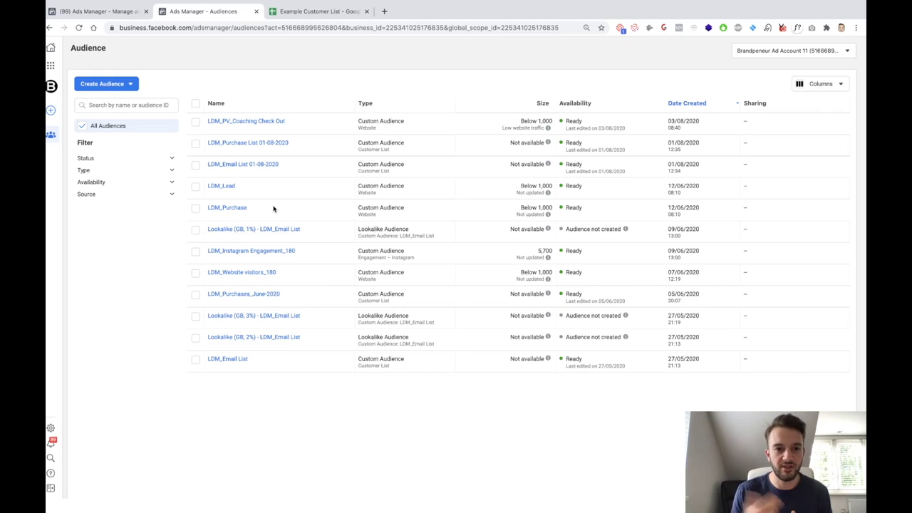
{"action": "mouse_move", "coordinate": [242, 148]}
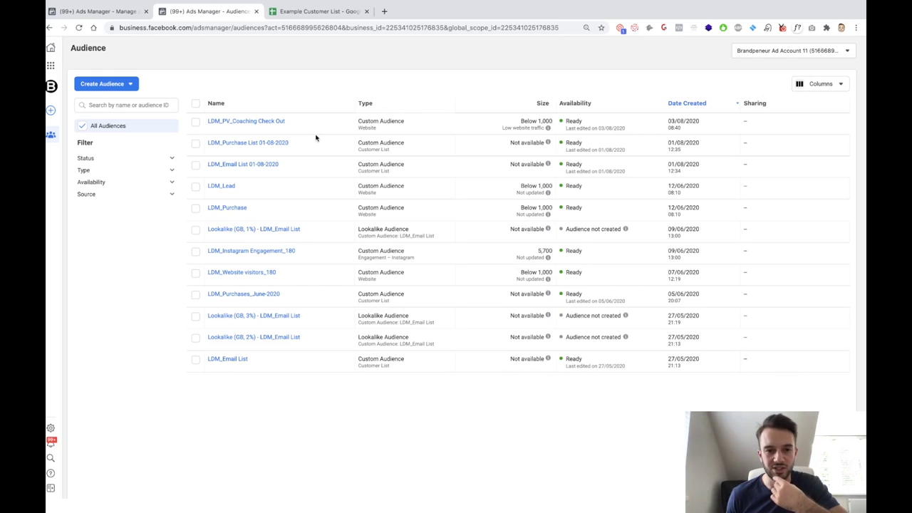
{"action": "mouse_move", "coordinate": [260, 339]}
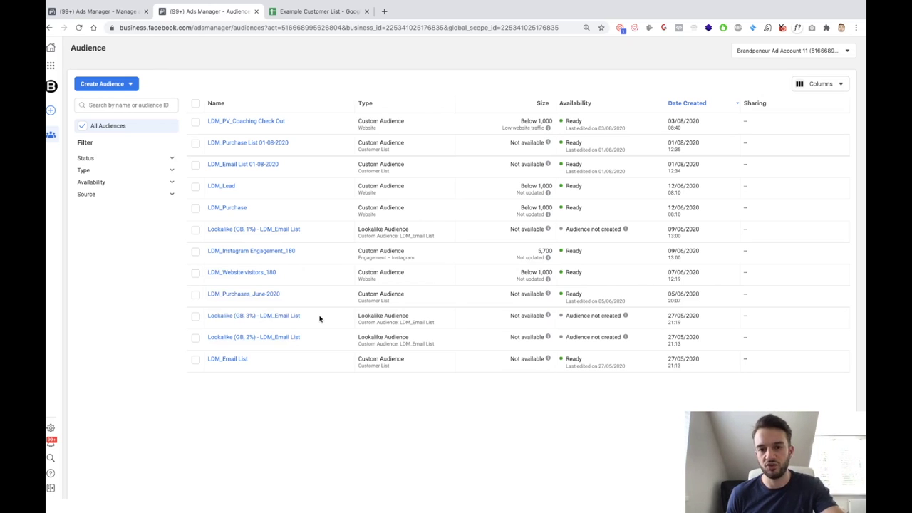
Step: Switch the Audiences page back to Brandpeneur Ad Account 3
{"action": "left_click", "coordinate": [771, 56]}
{"action": "type", "text": "3"}
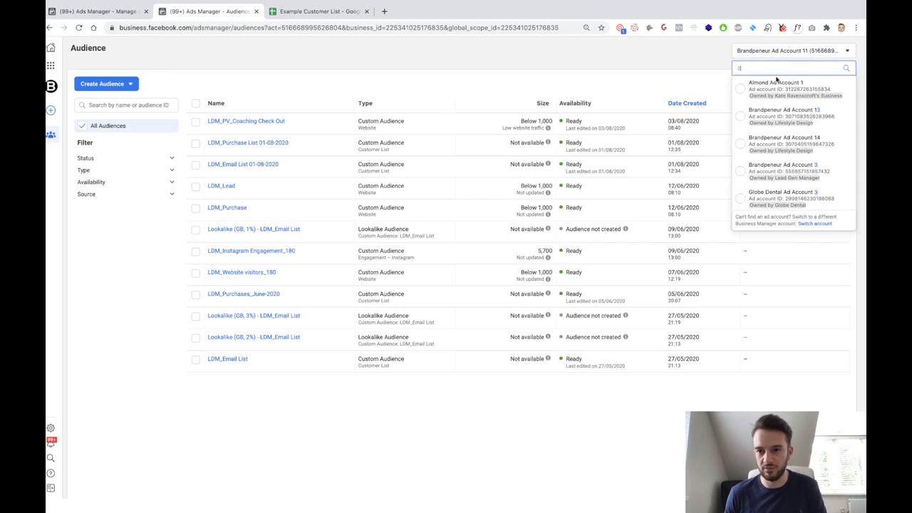
{"action": "left_click", "coordinate": [791, 174]}
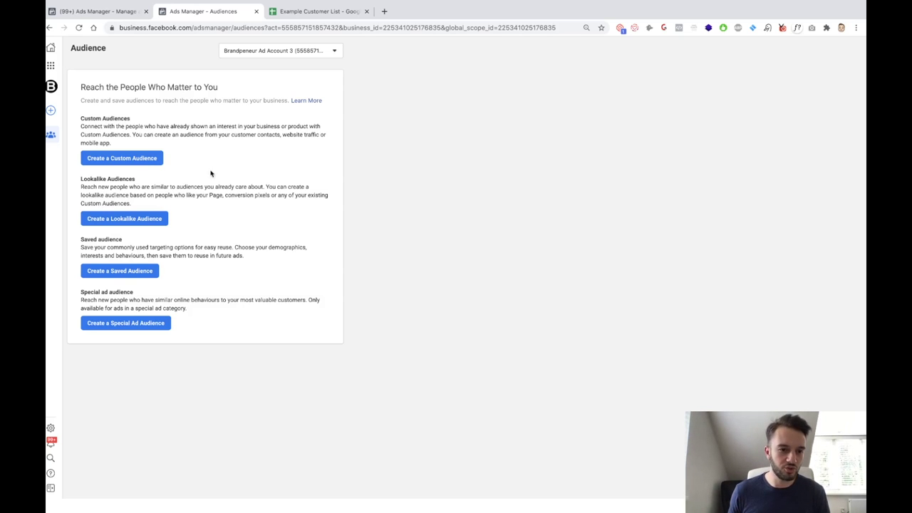
Step: Start a custom audience from website traffic and choose Brandpeneur Pixel 2020 as its pixel
{"action": "left_click", "coordinate": [128, 159]}
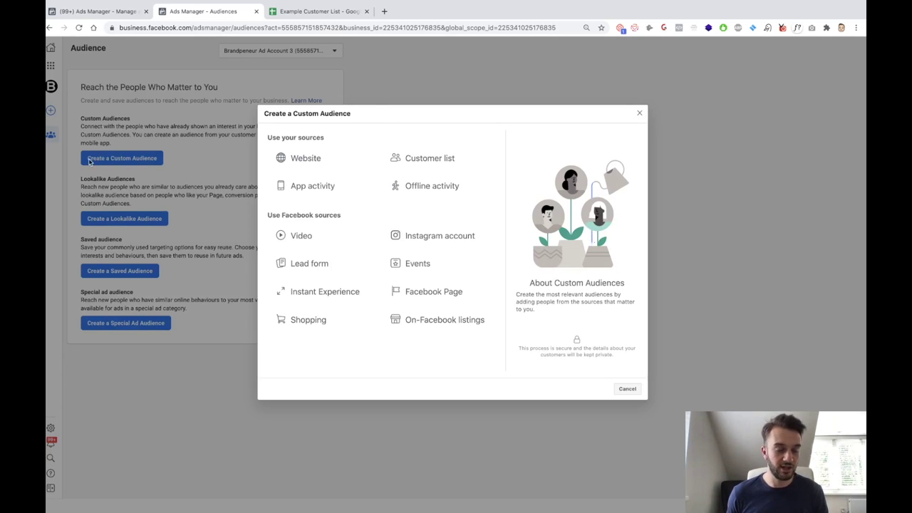
{"action": "left_click", "coordinate": [311, 164]}
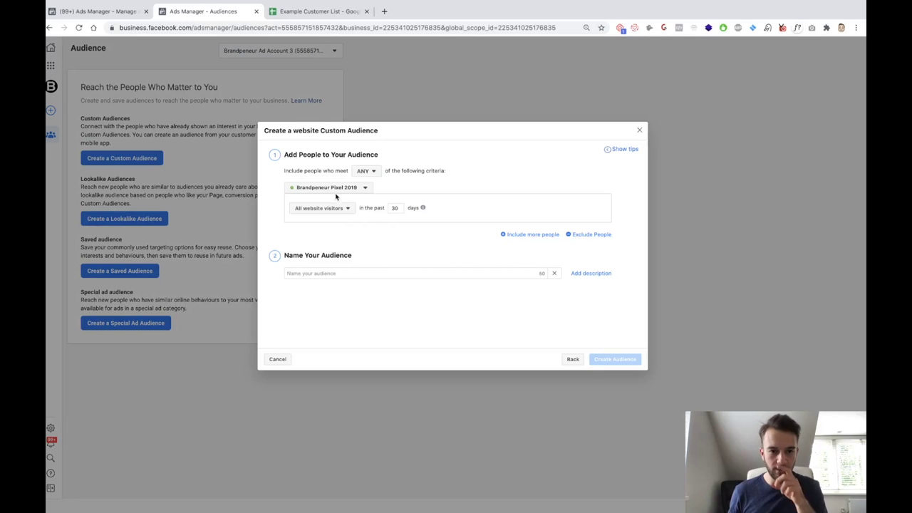
{"action": "left_click", "coordinate": [352, 190]}
{"action": "left_click", "coordinate": [351, 189]}
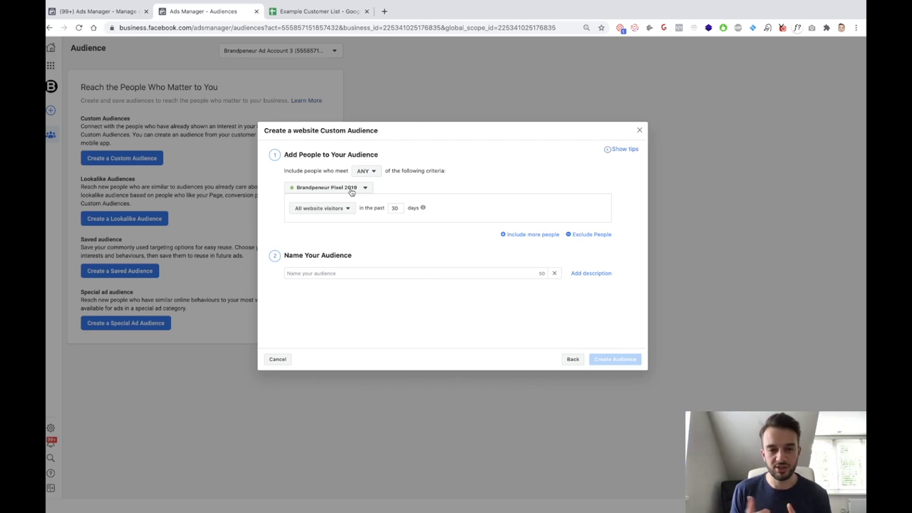
{"action": "left_click", "coordinate": [351, 191]}
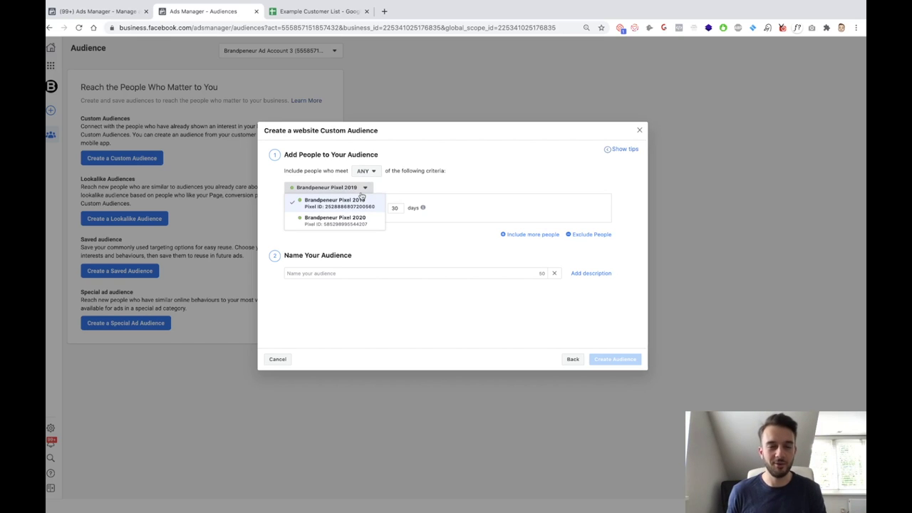
{"action": "left_click", "coordinate": [333, 221]}
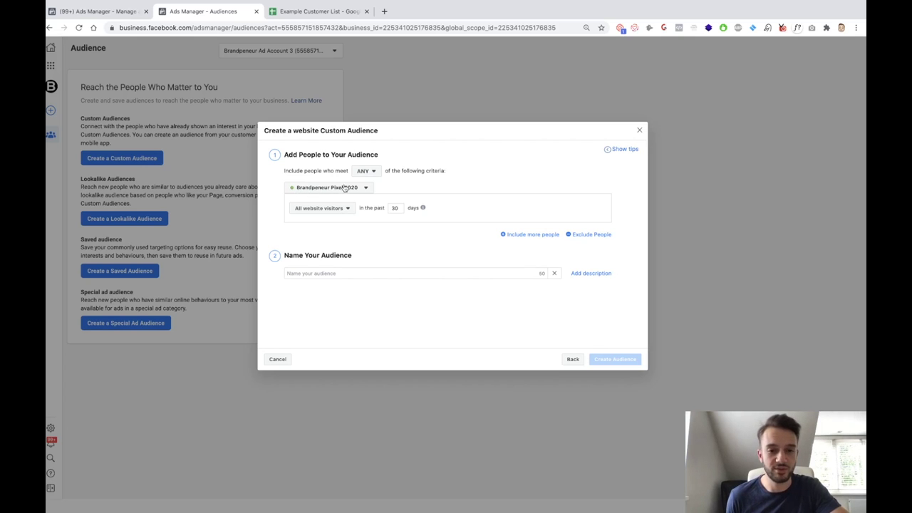
Step: Review the visitor criteria and events available for Brandpeneur Pixel 2020
{"action": "left_click", "coordinate": [347, 211]}
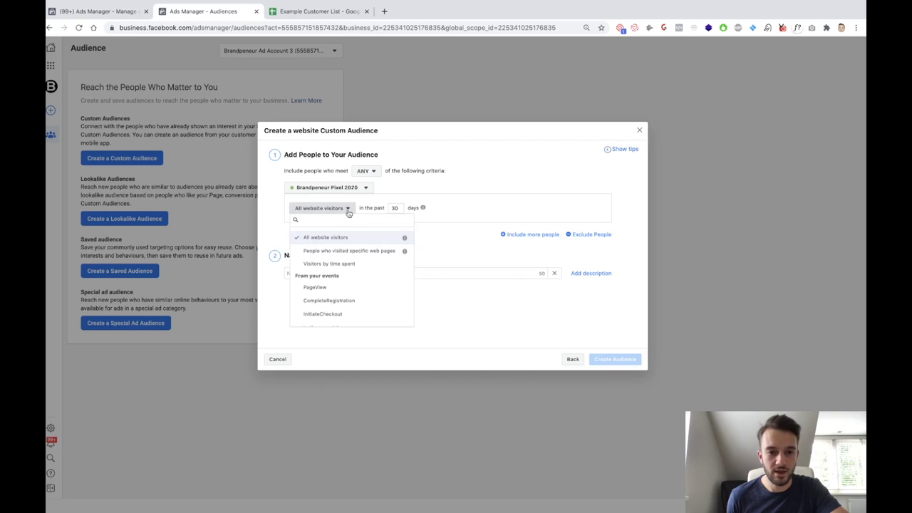
{"action": "scroll", "coordinate": [335, 248], "scroll_direction": "down", "scroll_amount": 5}
{"action": "scroll", "coordinate": [335, 245], "scroll_direction": "up", "scroll_amount": 3}
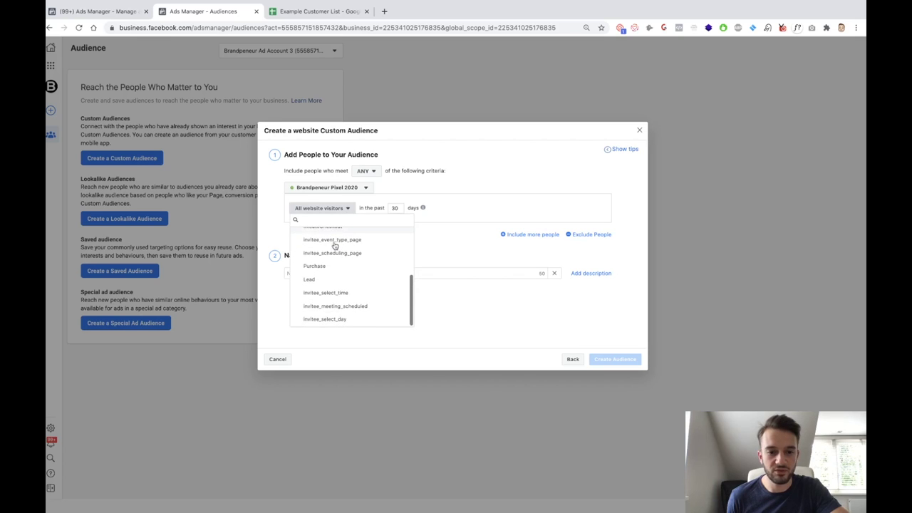
{"action": "scroll", "coordinate": [342, 249], "scroll_direction": "down", "scroll_amount": 3}
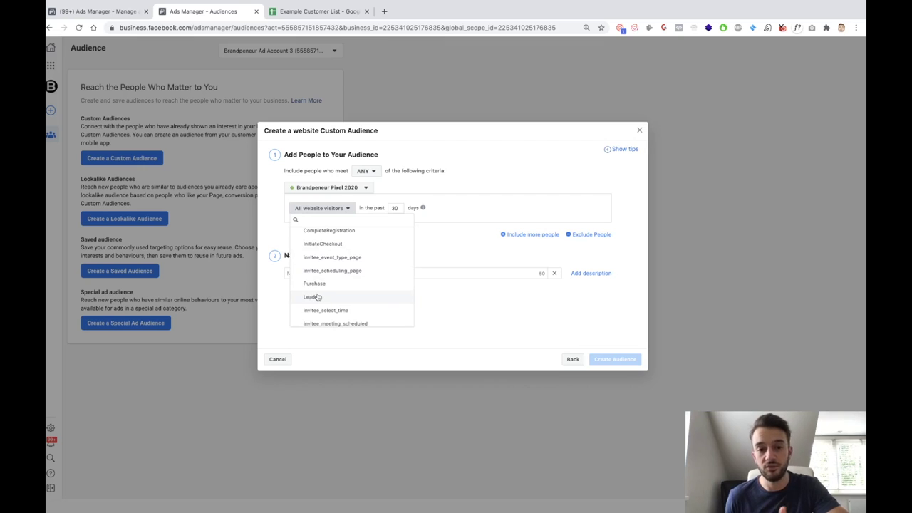
Step: Switch the pixel to Brandpeneur Pixel 2019 and examine which events it offers as audience criteria
{"action": "left_click", "coordinate": [363, 188]}
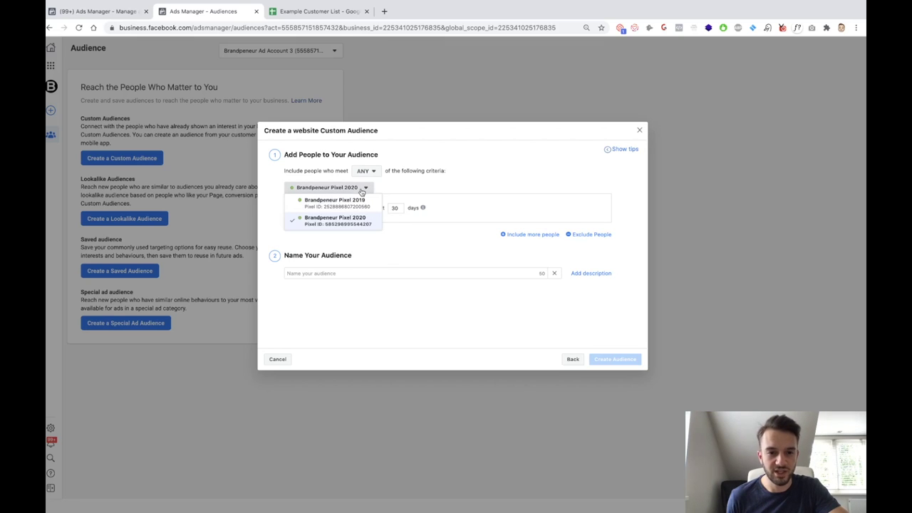
{"action": "left_click", "coordinate": [360, 201]}
{"action": "left_click", "coordinate": [345, 208]}
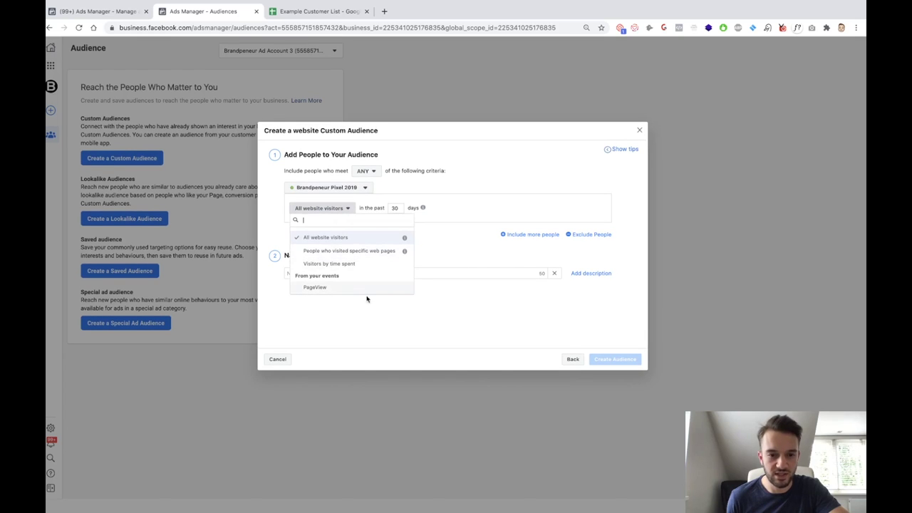
{"action": "left_click", "coordinate": [407, 310]}
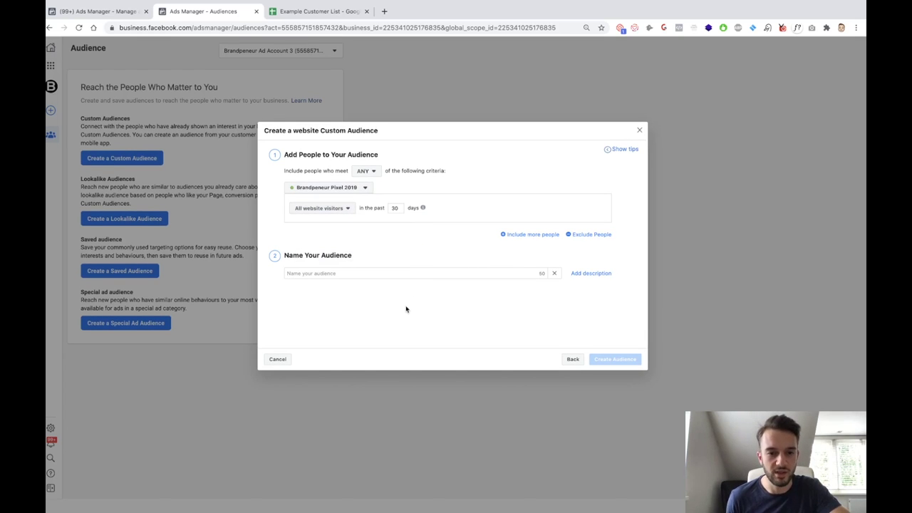
{"action": "left_click", "coordinate": [349, 213]}
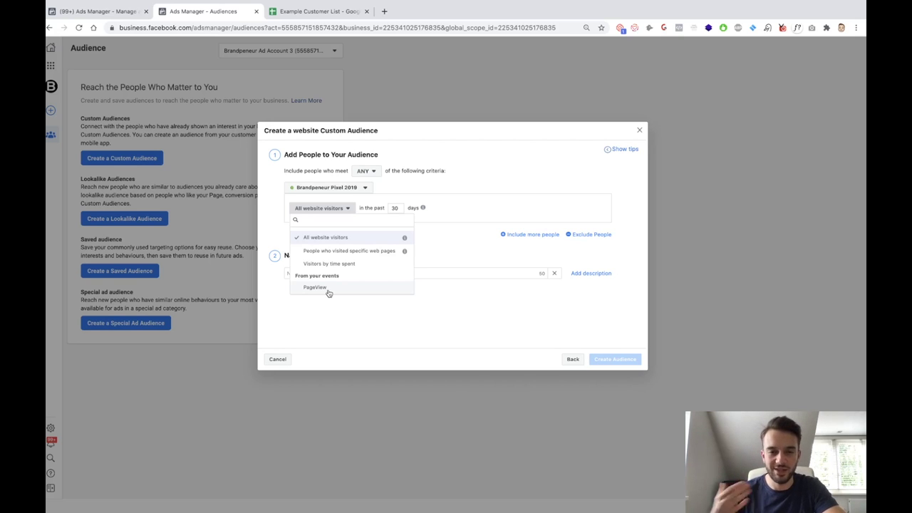
Step: Select Brandpeneur Pixel 2020 again and set the audience criterion to the Lead event
{"action": "left_click", "coordinate": [345, 188]}
{"action": "left_click", "coordinate": [332, 215]}
{"action": "left_click", "coordinate": [339, 208]}
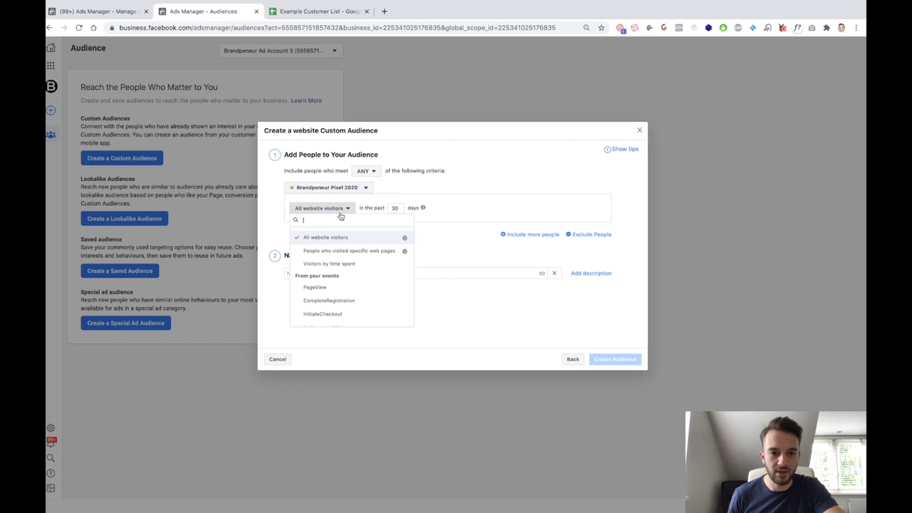
{"action": "scroll", "coordinate": [325, 285], "scroll_direction": "down", "scroll_amount": 3}
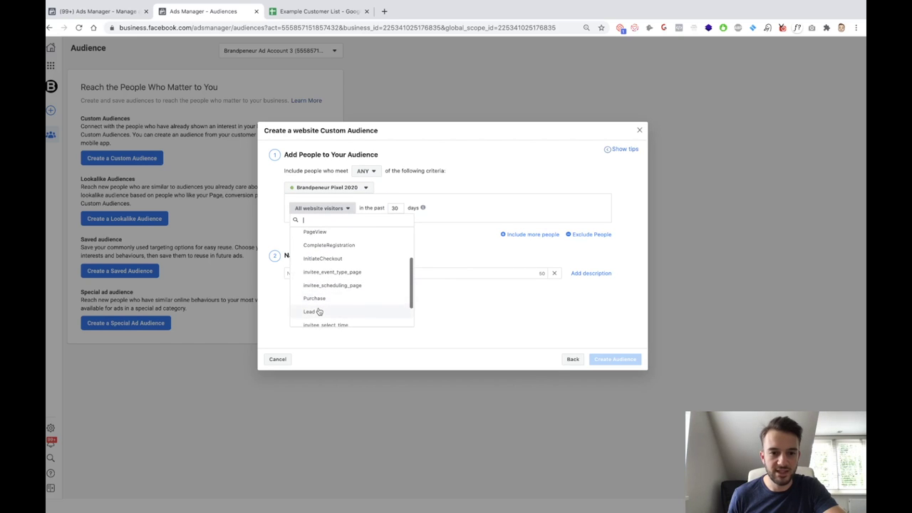
{"action": "left_click", "coordinate": [319, 312]}
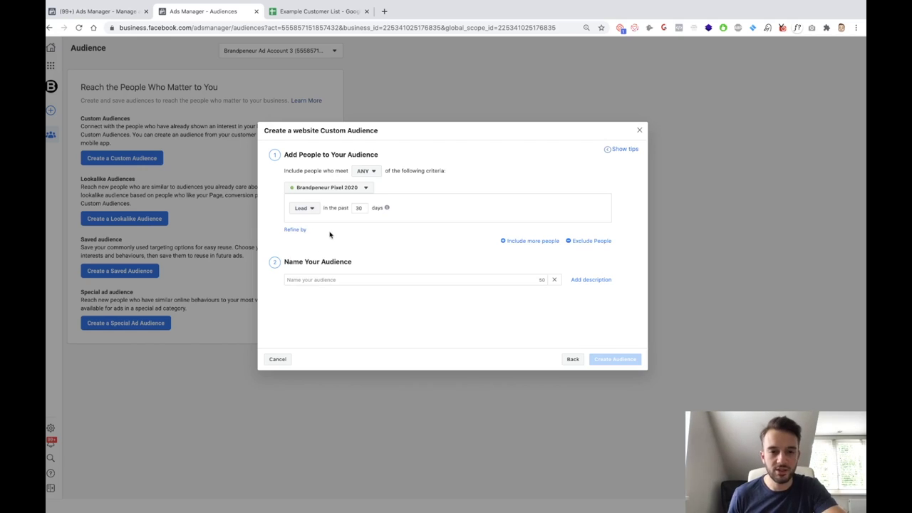
Step: Look through the other events that could replace Lead as the audience criterion, keeping Lead selected
{"action": "left_click", "coordinate": [313, 212]}
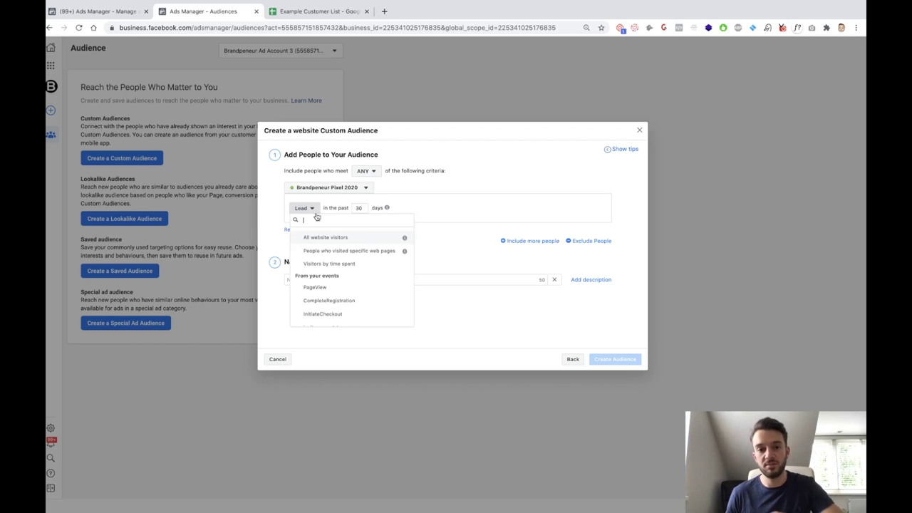
{"action": "scroll", "coordinate": [334, 249], "scroll_direction": "down", "scroll_amount": 5}
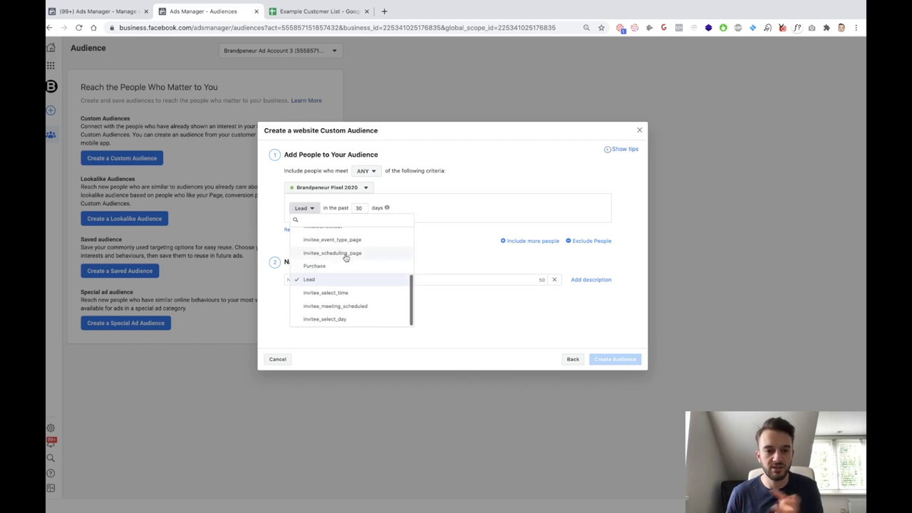
{"action": "left_click", "coordinate": [457, 249]}
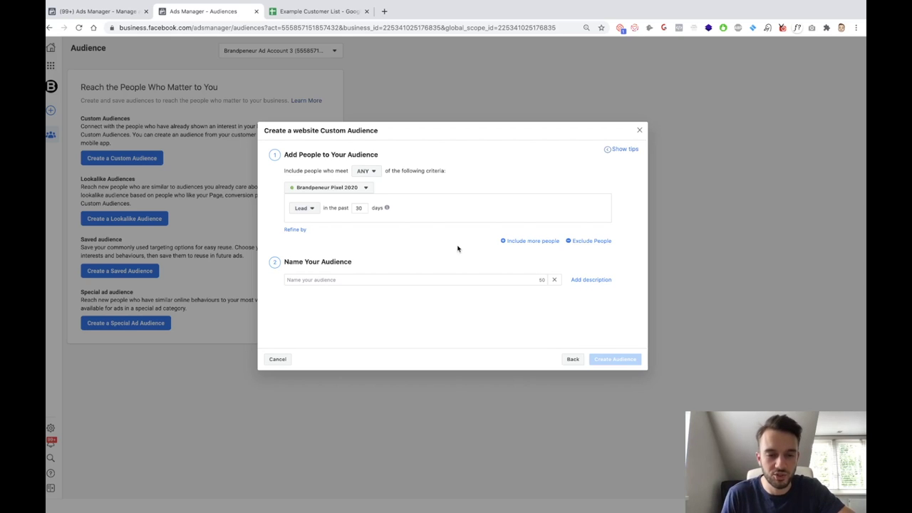
Step: Set the Lead criterion to the past 180 days and name the audience BP_Leads
{"action": "double_click", "coordinate": [361, 207]}
{"action": "type", "text": "180"}
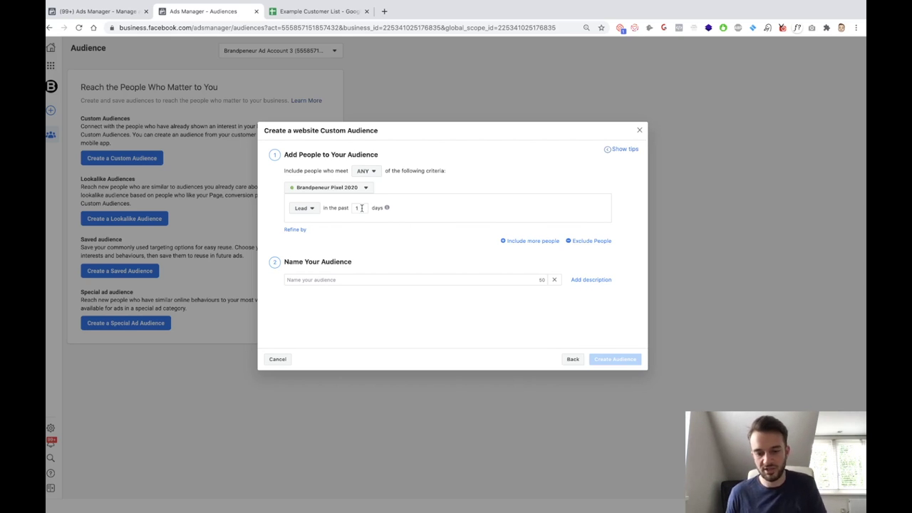
{"action": "mouse_move", "coordinate": [387, 209]}
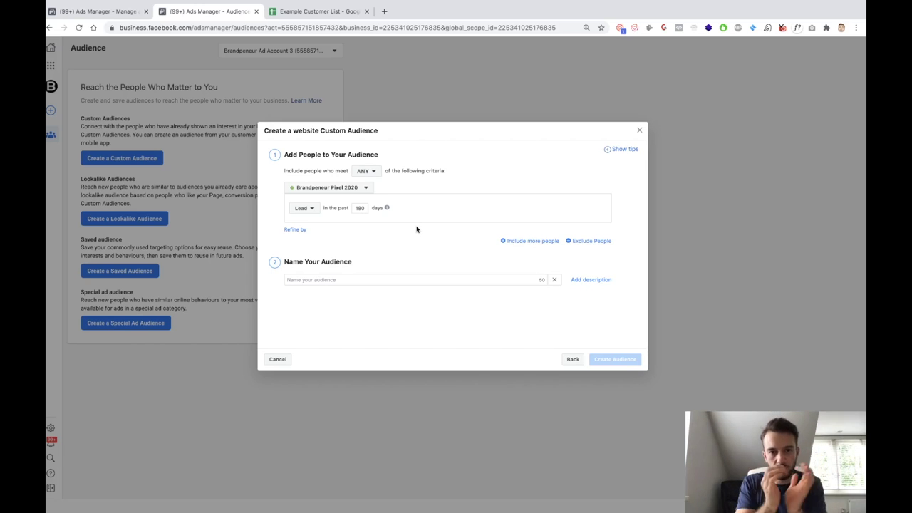
{"action": "left_click", "coordinate": [341, 276]}
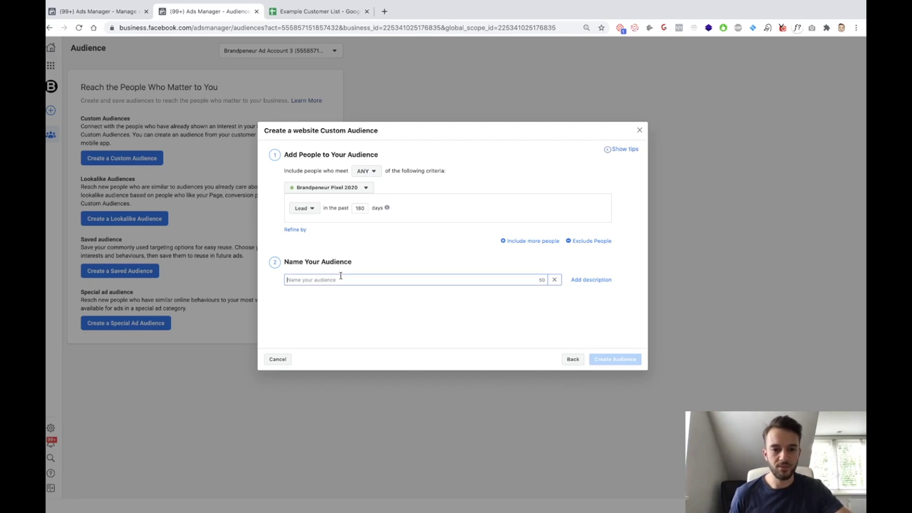
{"action": "type", "text": "BP_"}
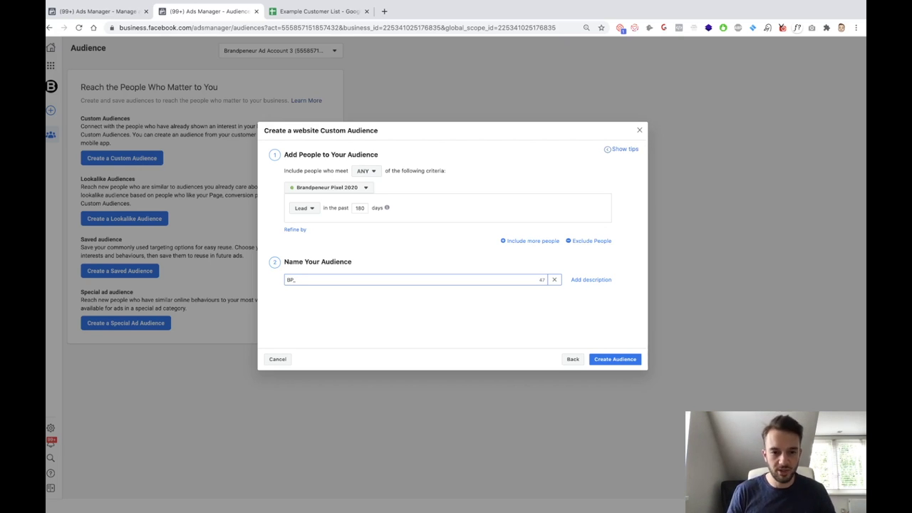
{"action": "type", "text": "Leads"}
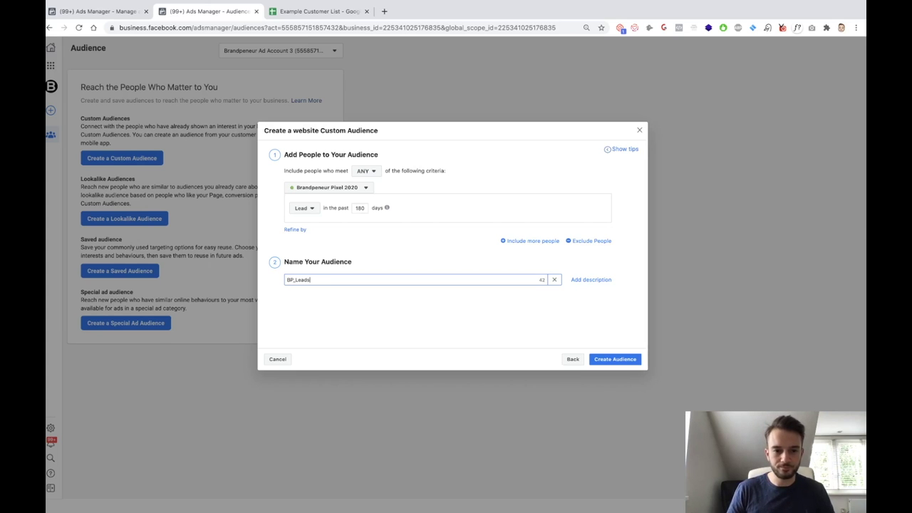
Step: Extend the lead audience's name with its retention period so that it reads BP_Leads_180
{"action": "type", "text": "_180"}
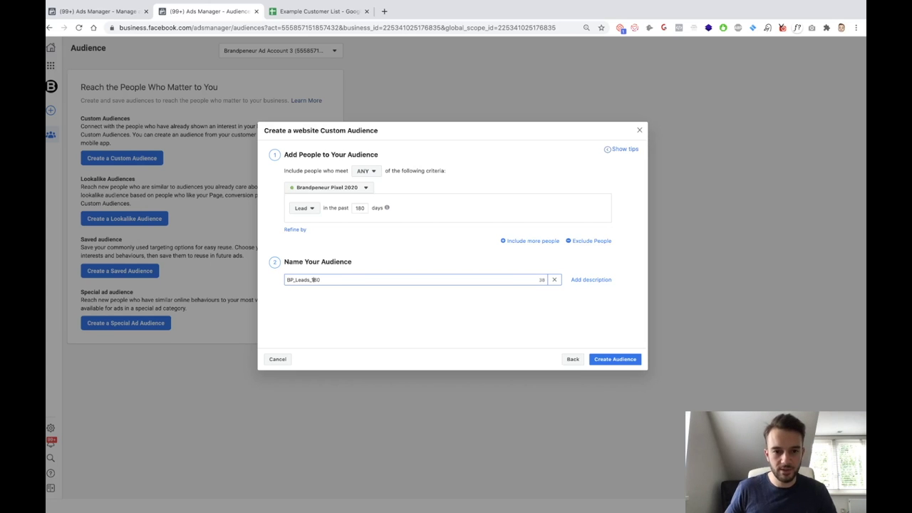
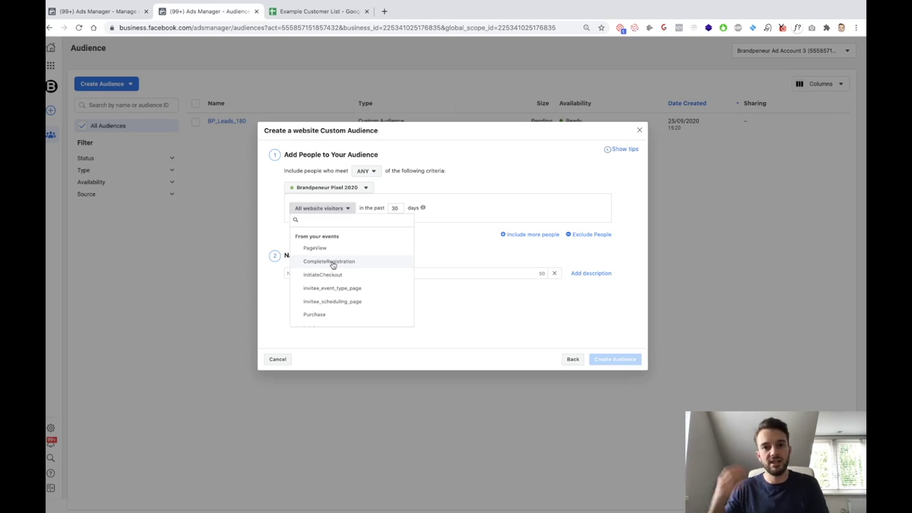
Step: Set the new website audience's inclusion criterion to the CompleteRegistration event in the past 180 days
{"action": "left_click", "coordinate": [333, 264]}
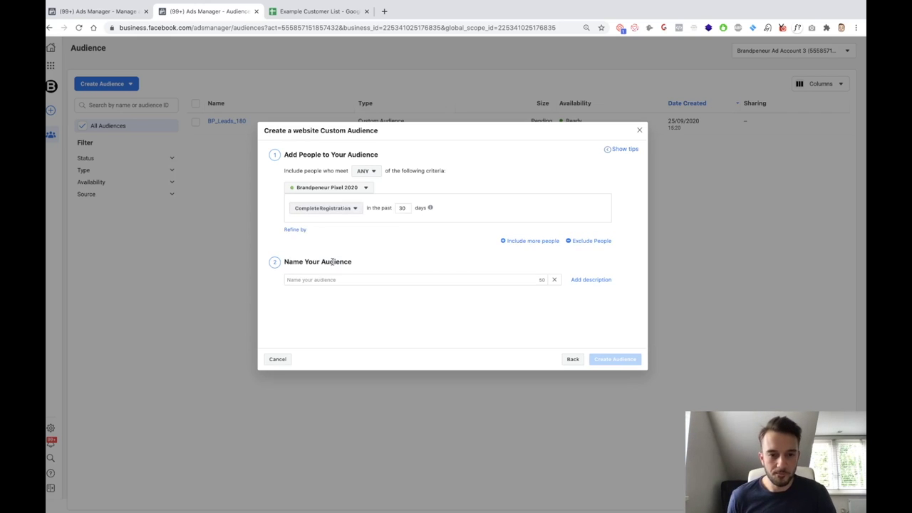
{"action": "left_click_drag", "start_coordinate": [410, 211], "coordinate": [389, 207]}
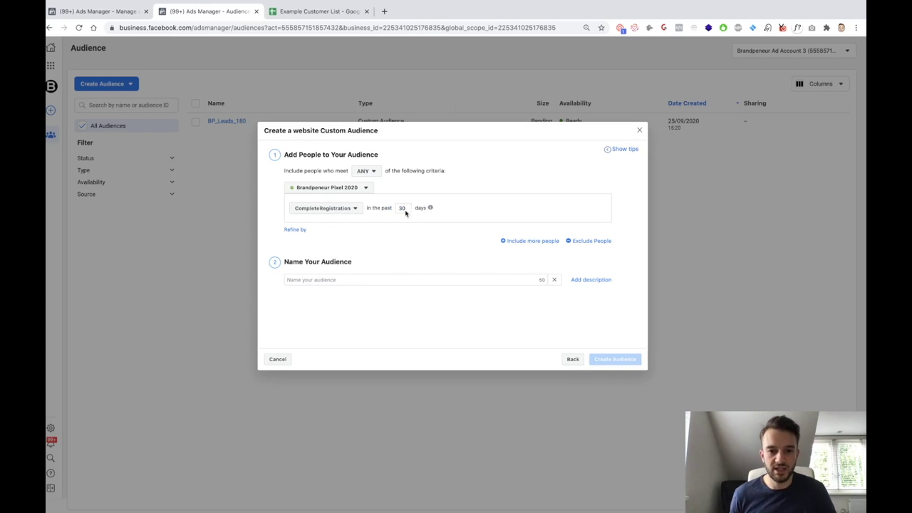
{"action": "type", "text": "180"}
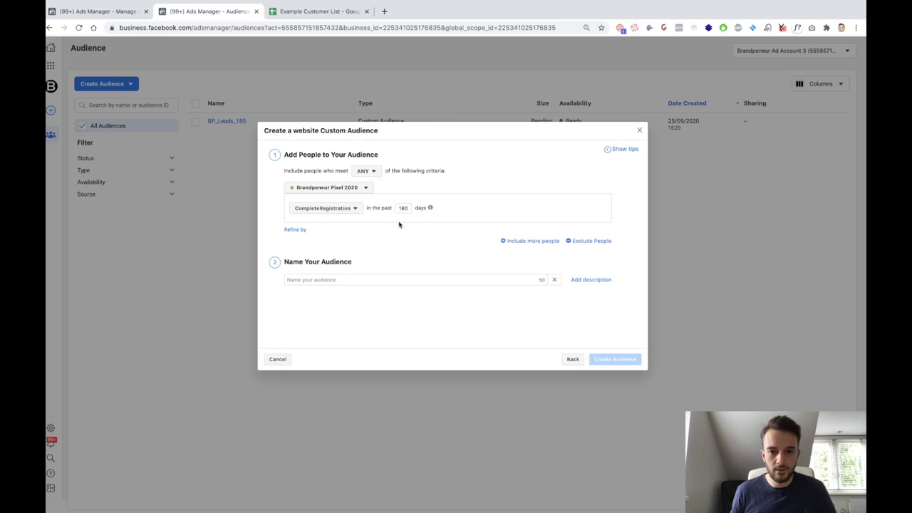
Step: Add an exclusion for people who triggered the Lead event of Brandpeneur Pixel 2020 in the past 180 days
{"action": "left_click", "coordinate": [575, 241]}
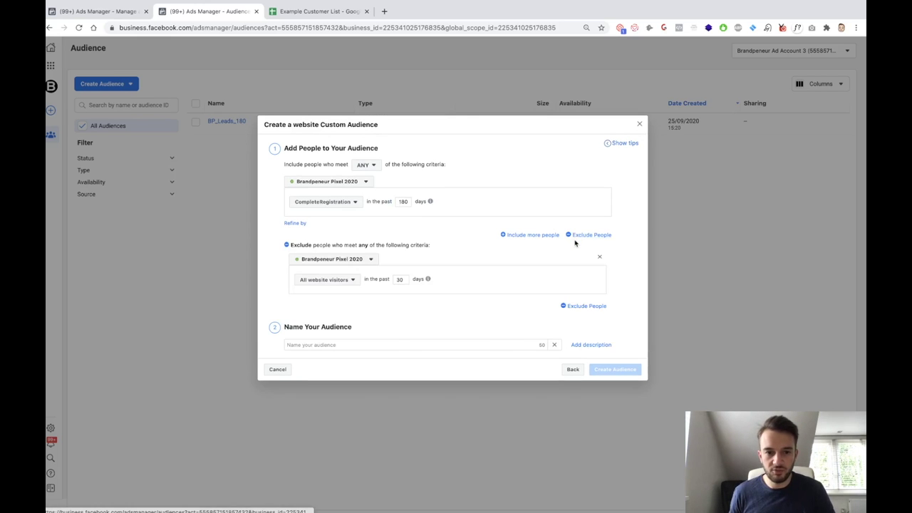
{"action": "left_click", "coordinate": [329, 279]}
{"action": "scroll", "coordinate": [333, 358], "scroll_direction": "down", "scroll_amount": 4}
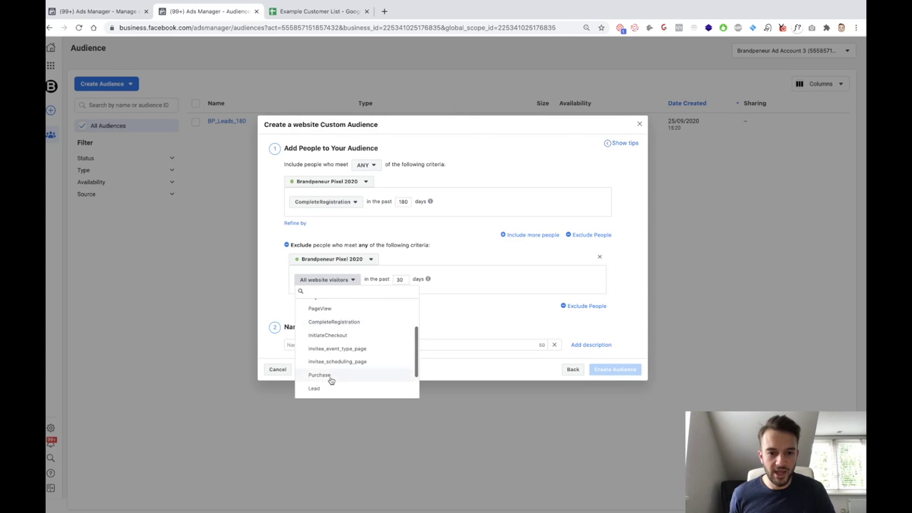
{"action": "left_click", "coordinate": [328, 386]}
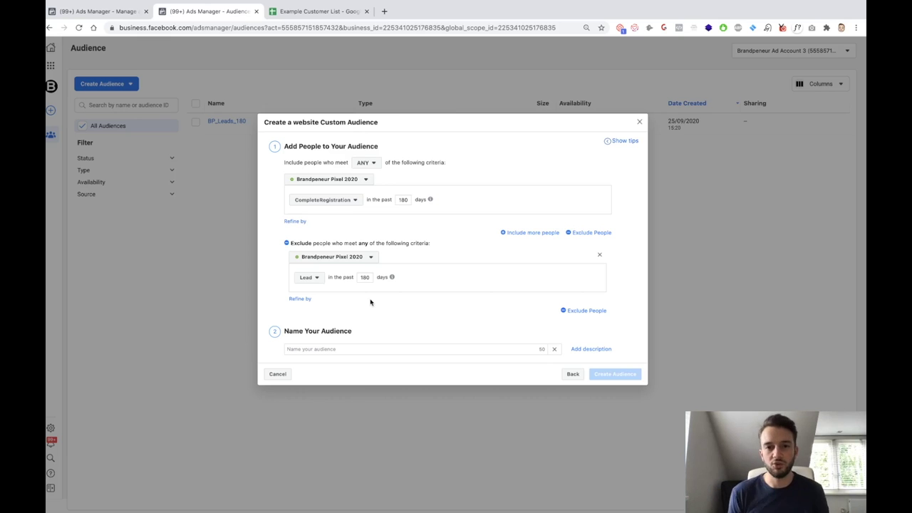
Step: Name the audience BP_Completeregistration_Nolead_180 and create it, finishing the custom audience setup
{"action": "left_click", "coordinate": [360, 349]}
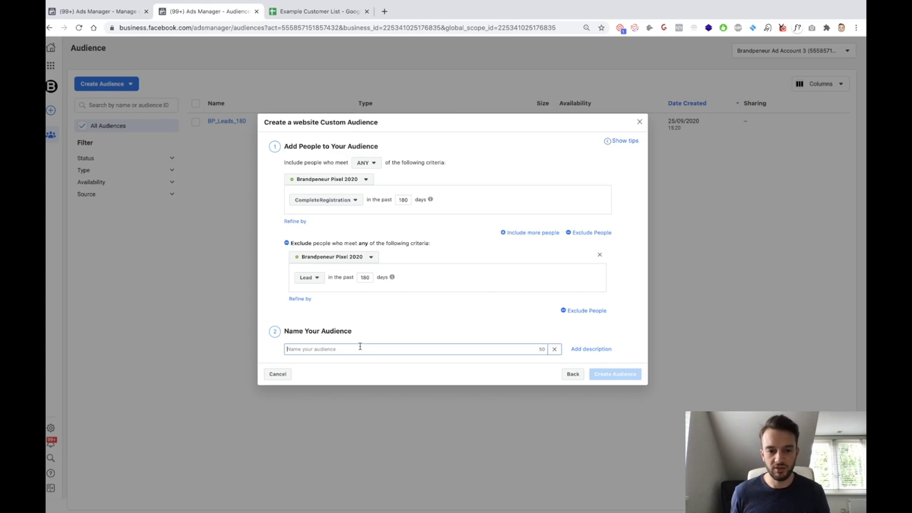
{"action": "type", "text": "BP_"}
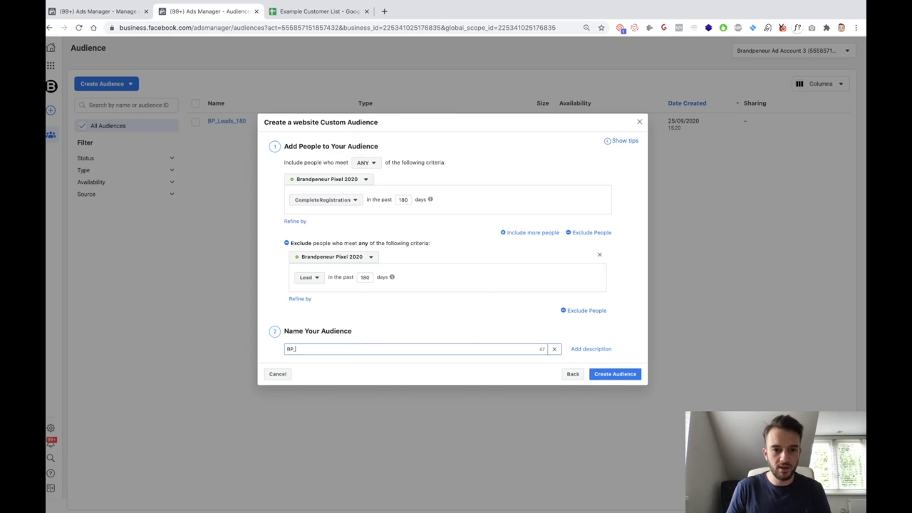
{"action": "type", "text": "Completere"}
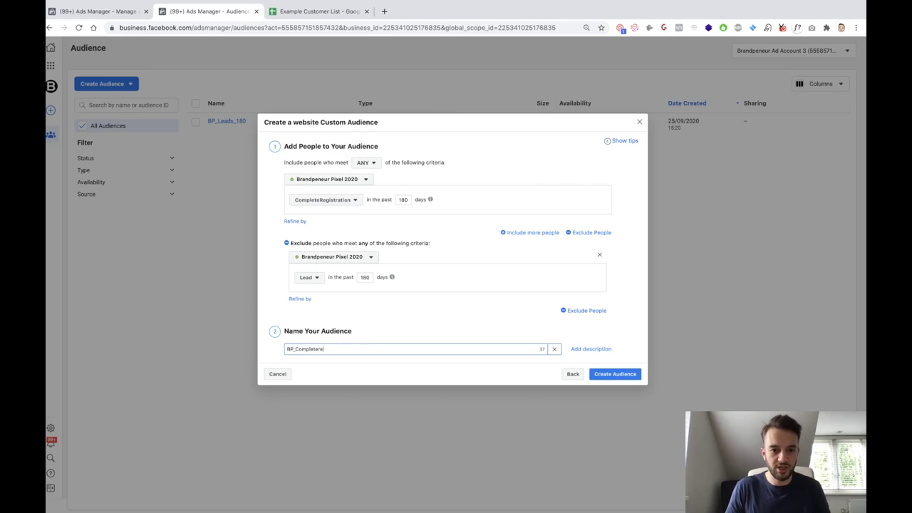
{"action": "type", "text": "gistration"}
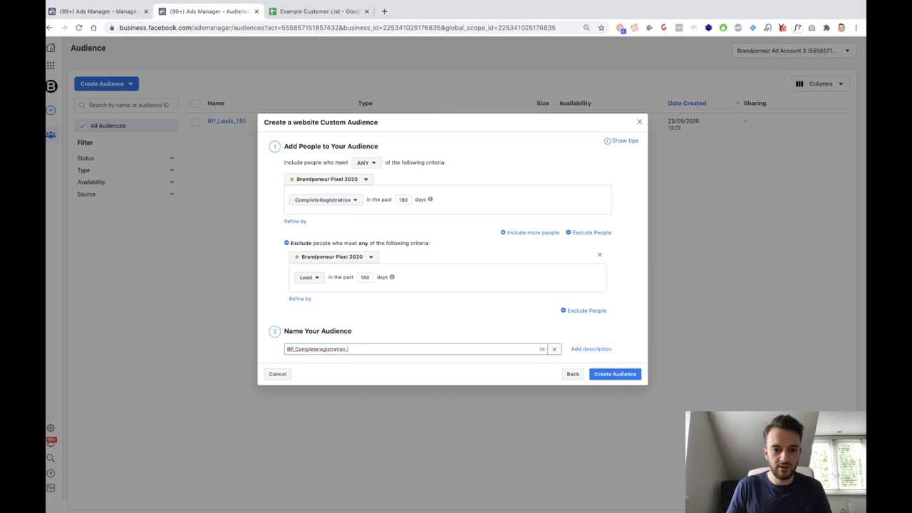
{"action": "type", "text": "_Nolead_"}
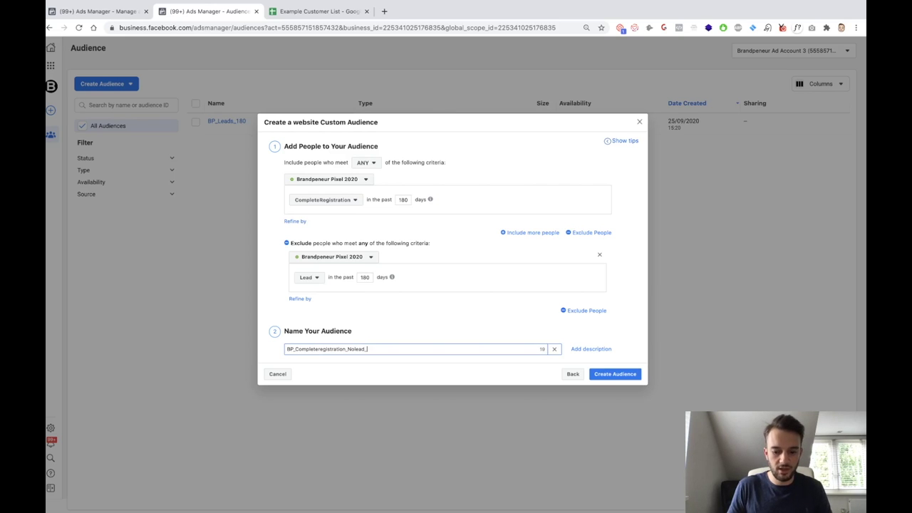
{"action": "type", "text": "180"}
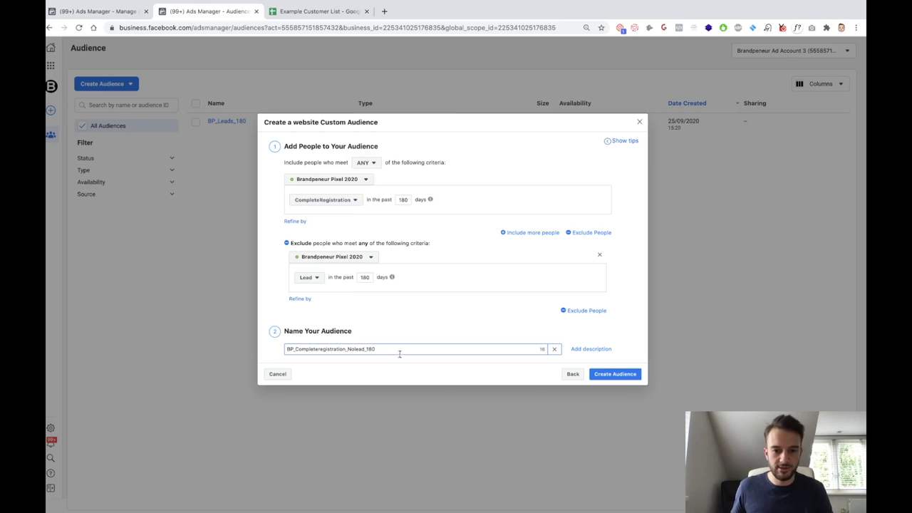
{"action": "left_click", "coordinate": [605, 374]}
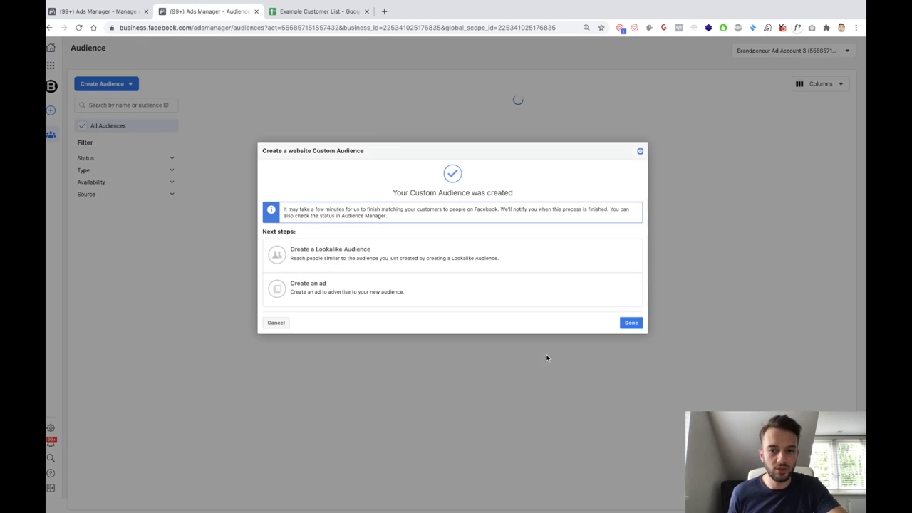
{"action": "left_click", "coordinate": [629, 323]}
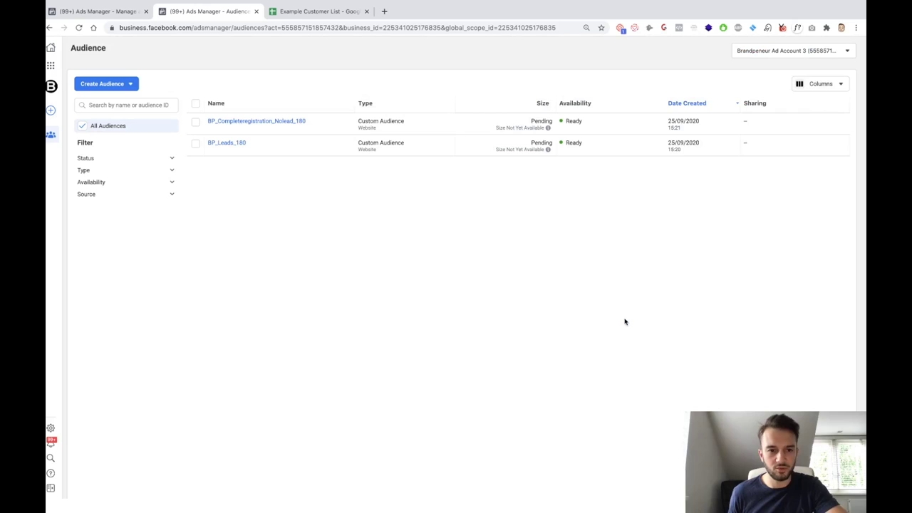
Step: Start a lookalike audience and choose the custom audience BP_Leads_180 as its source
{"action": "mouse_move", "coordinate": [550, 146]}
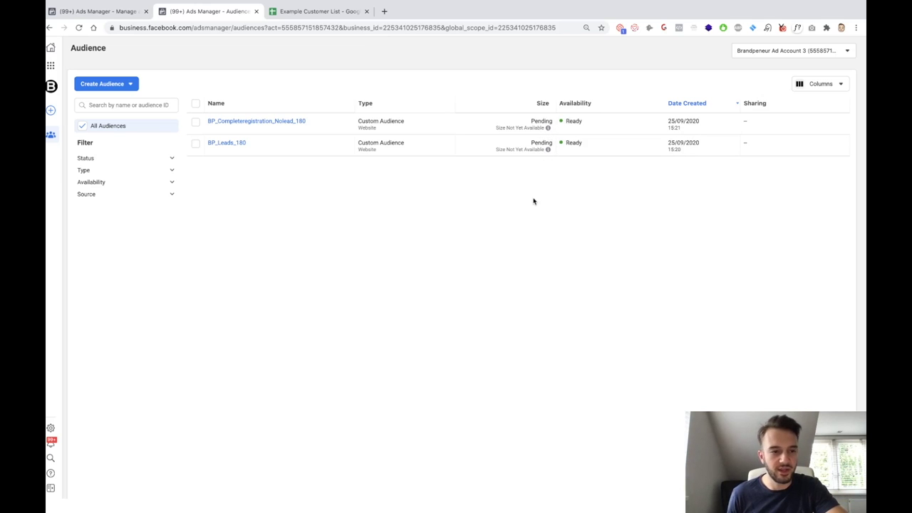
{"action": "mouse_move", "coordinate": [548, 129]}
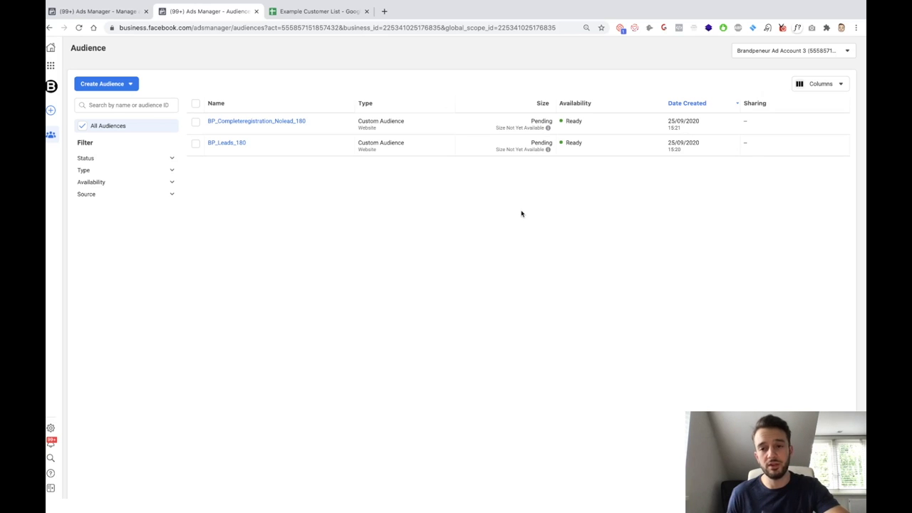
{"action": "left_click", "coordinate": [118, 83]}
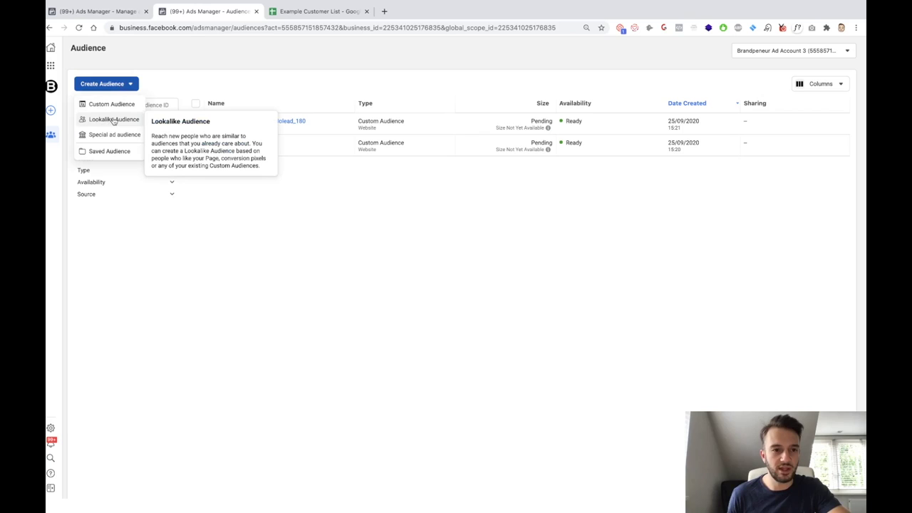
{"action": "left_click", "coordinate": [113, 120]}
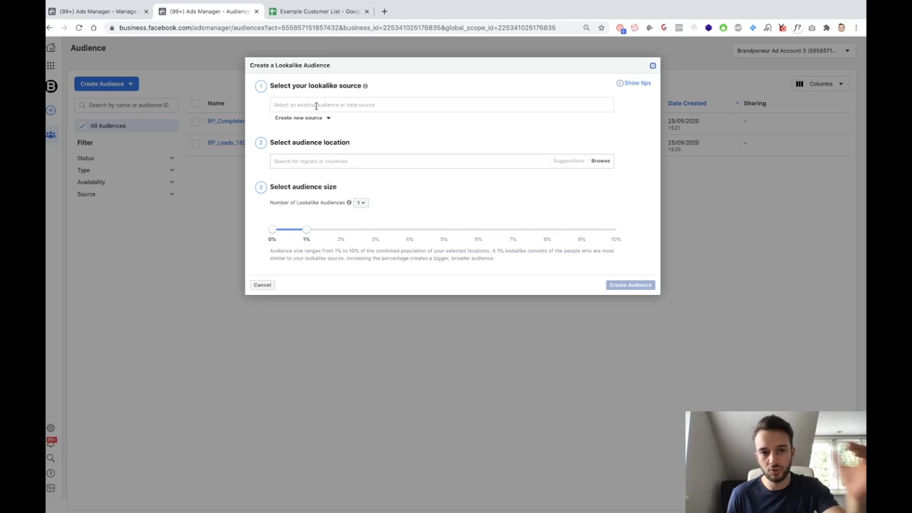
{"action": "left_click", "coordinate": [317, 105]}
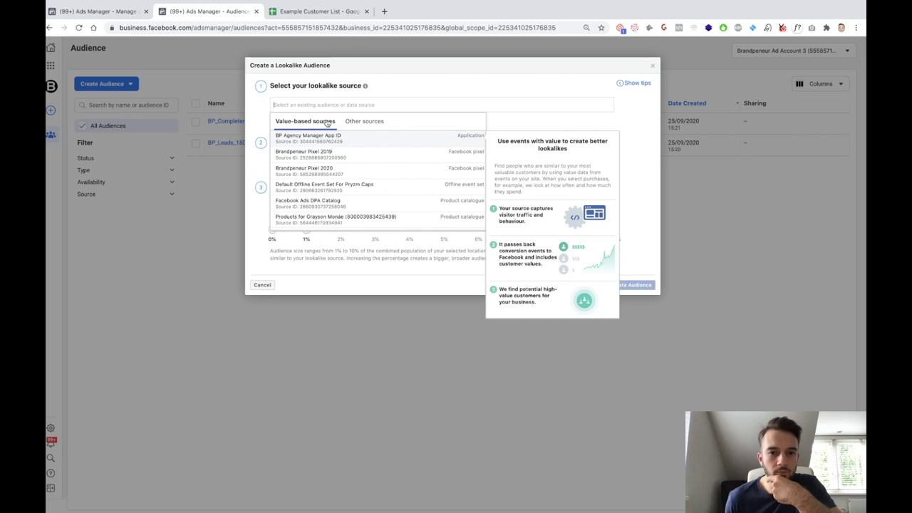
{"action": "left_click", "coordinate": [353, 121]}
{"action": "scroll", "coordinate": [361, 156], "scroll_direction": "down", "scroll_amount": 3}
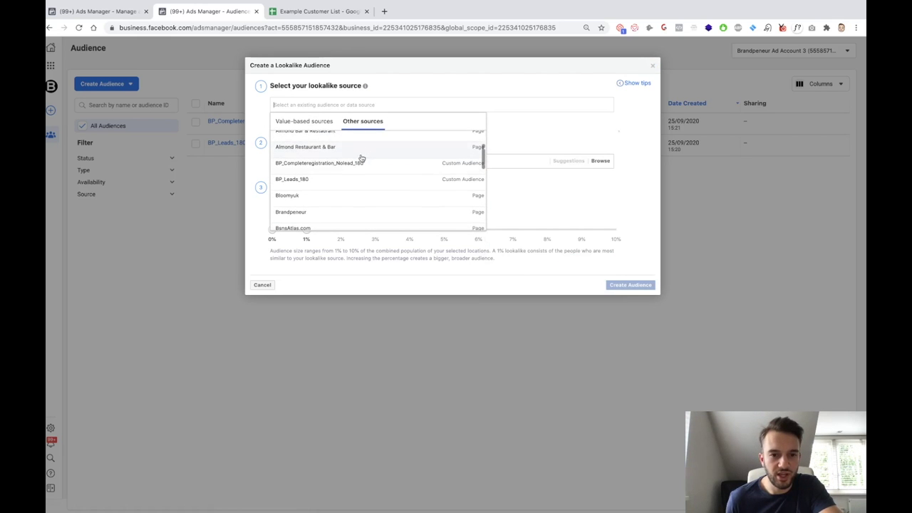
{"action": "scroll", "coordinate": [360, 156], "scroll_direction": "down", "scroll_amount": 2}
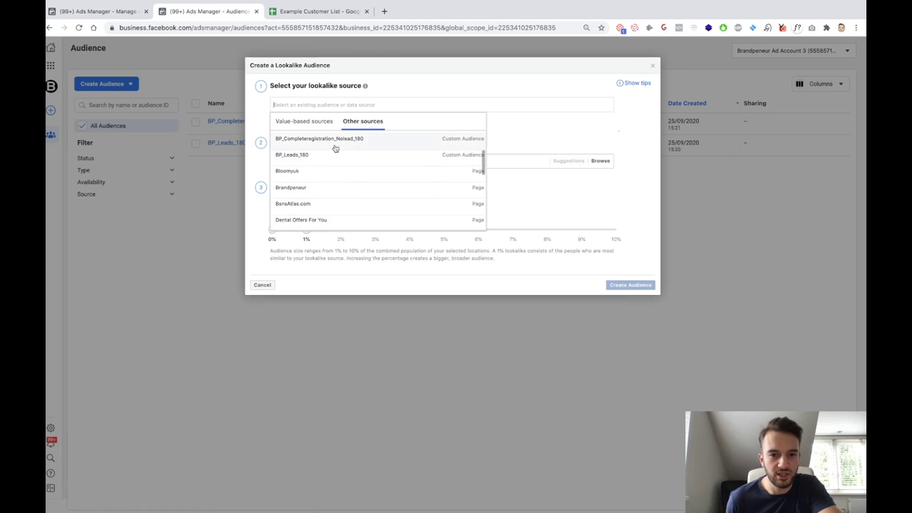
{"action": "left_click", "coordinate": [311, 157]}
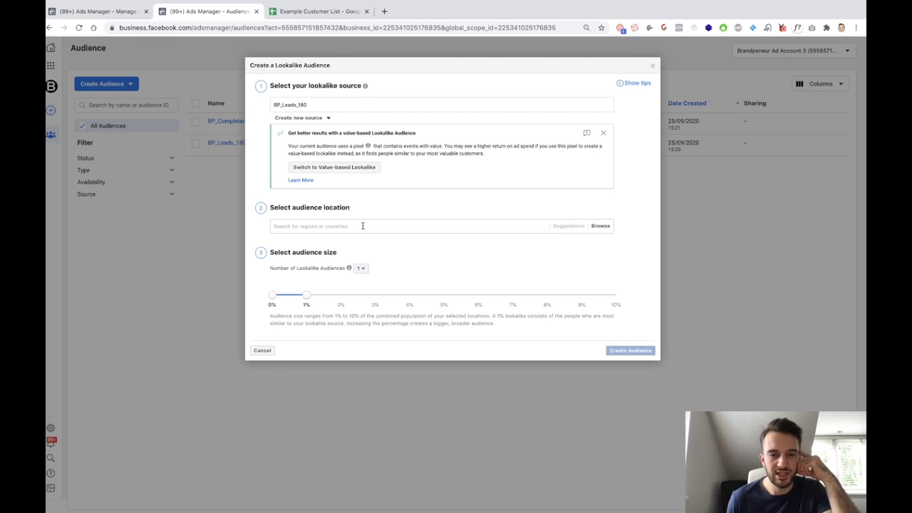
Step: Try United States as the lookalike audience's location and remove it again
{"action": "left_click", "coordinate": [364, 226]}
{"action": "type", "text": "United"}
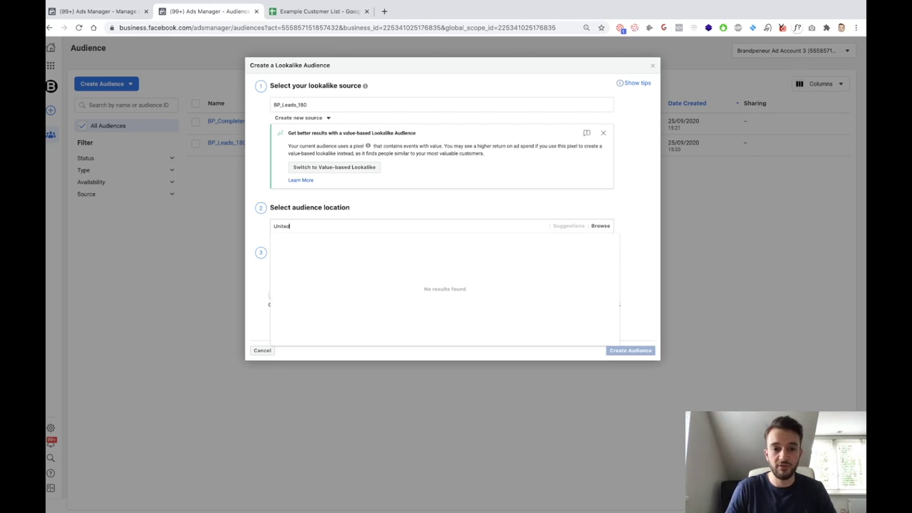
{"action": "type", "text": " S"}
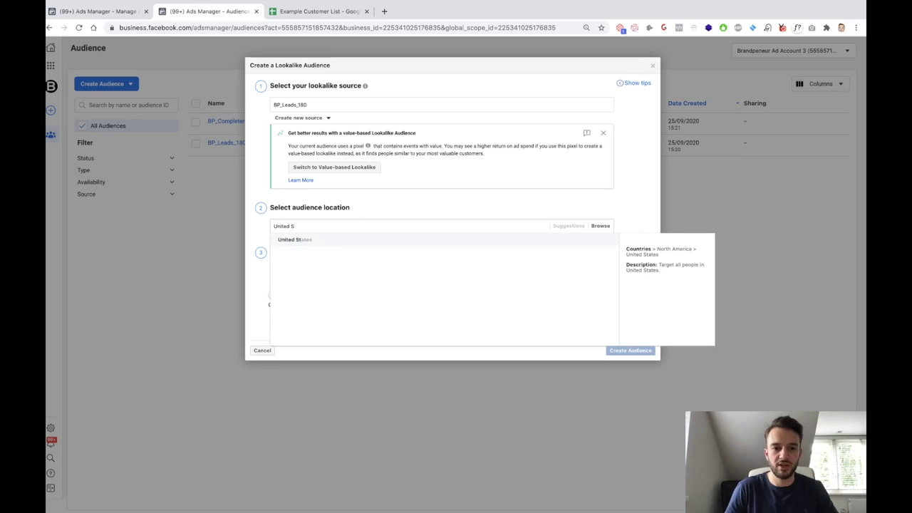
{"action": "left_click", "coordinate": [327, 240]}
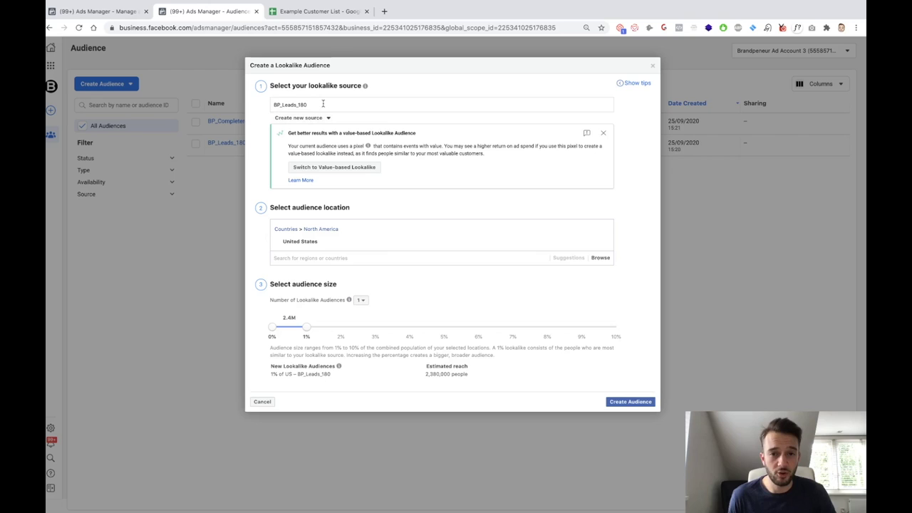
{"action": "mouse_move", "coordinate": [288, 242]}
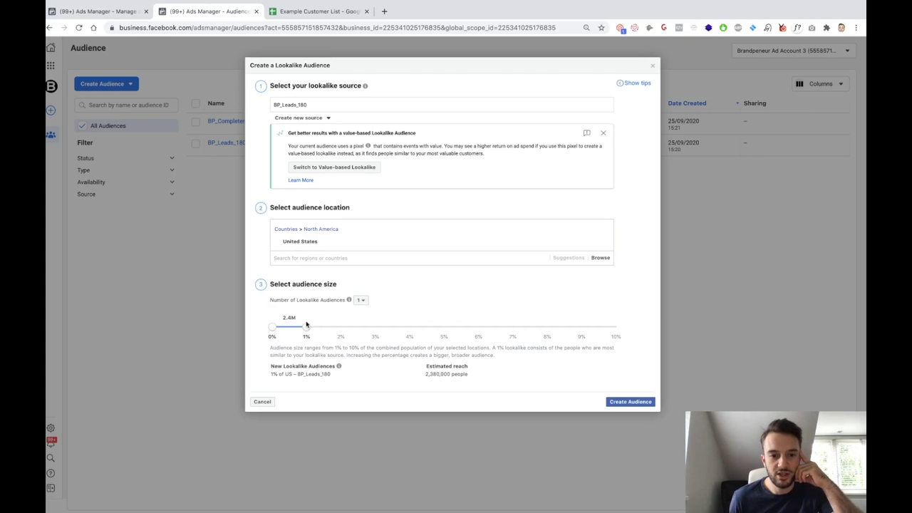
{"action": "left_click", "coordinate": [602, 242]}
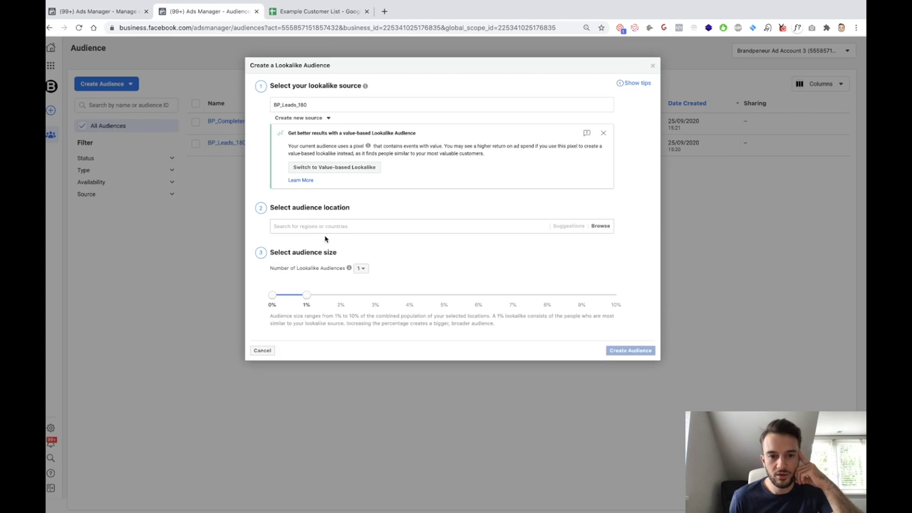
Step: Try Netherlands as the lookalike audience's location, try out the audience size range, and remove the location again
{"action": "left_click", "coordinate": [330, 226]}
{"action": "type", "text": "Unite"}
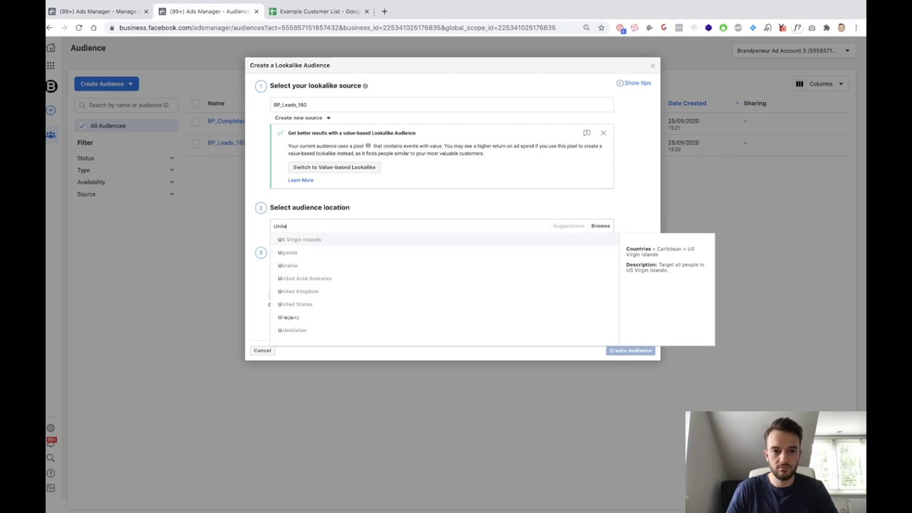
{"action": "type", "text": "herlands"}
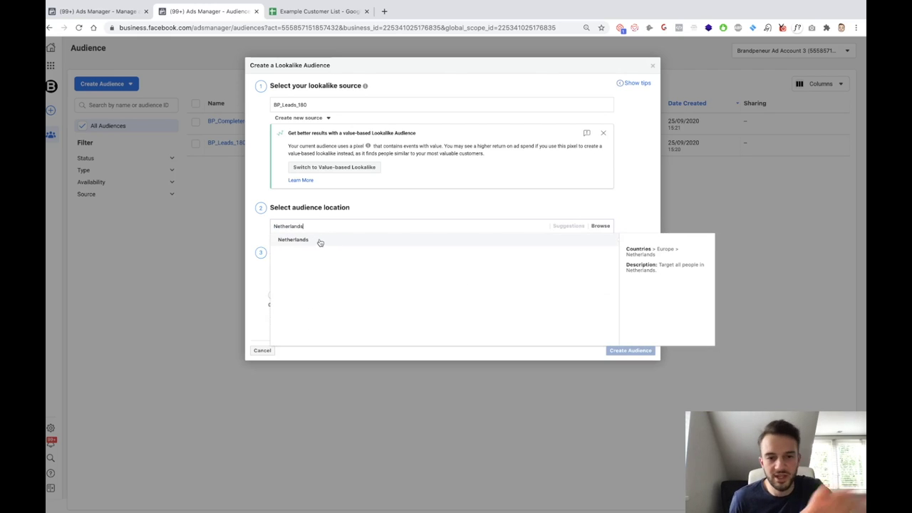
{"action": "left_click", "coordinate": [320, 242]}
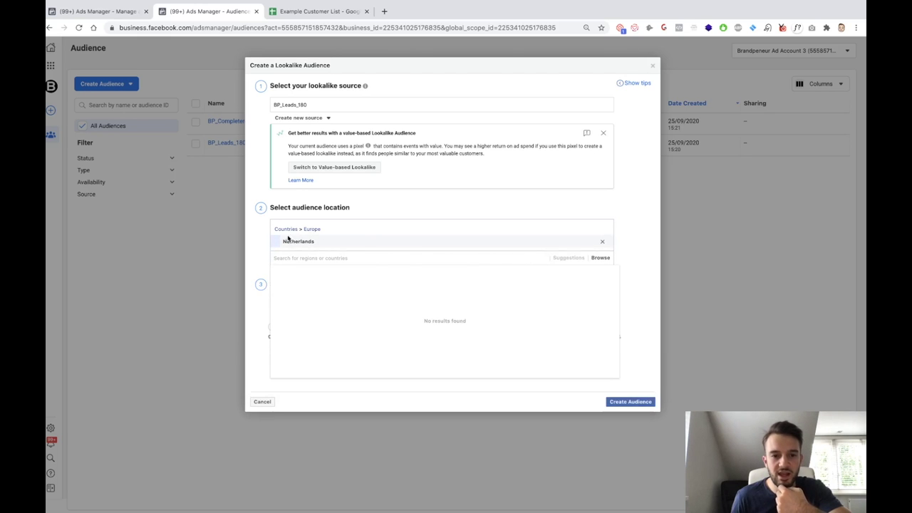
{"action": "left_click", "coordinate": [260, 238]}
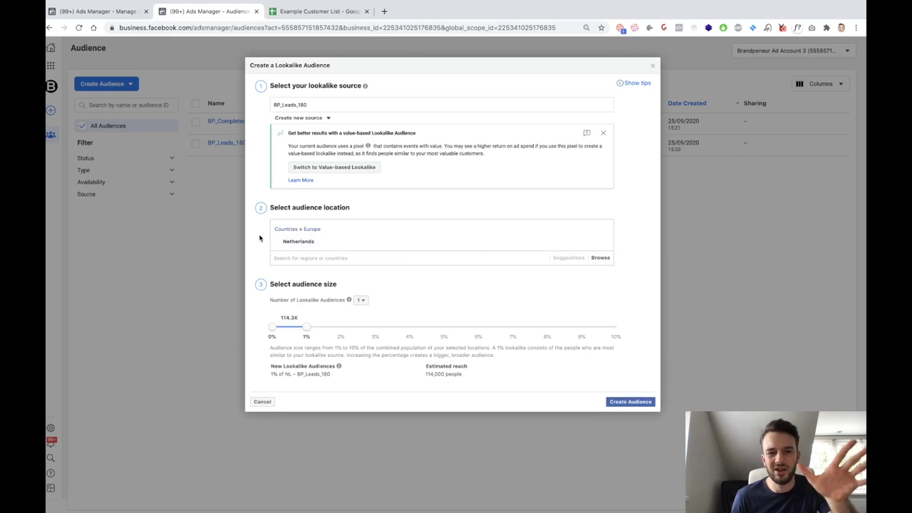
{"action": "mouse_move", "coordinate": [306, 330]}
{"action": "left_mouse_down"}
{"action": "mouse_move", "coordinate": [336, 329]}
{"action": "mouse_move", "coordinate": [324, 331]}
{"action": "left_mouse_up"}
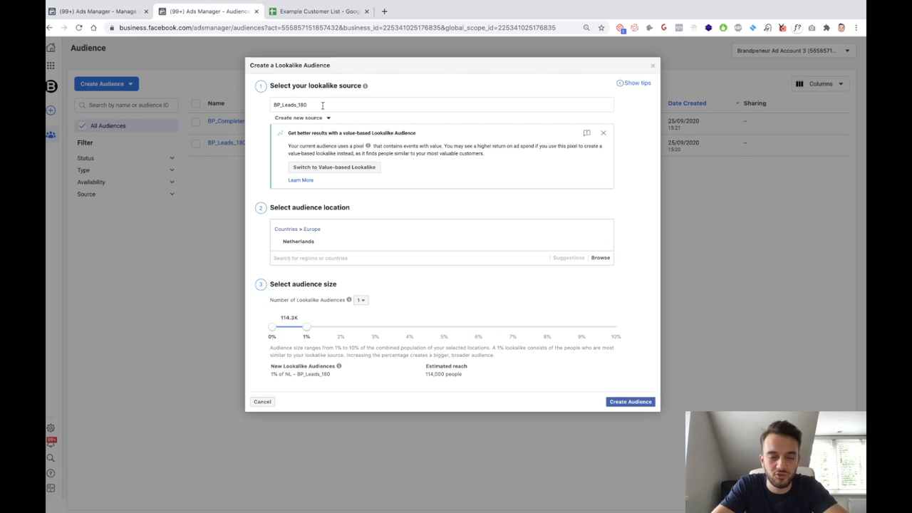
{"action": "left_click", "coordinate": [606, 242]}
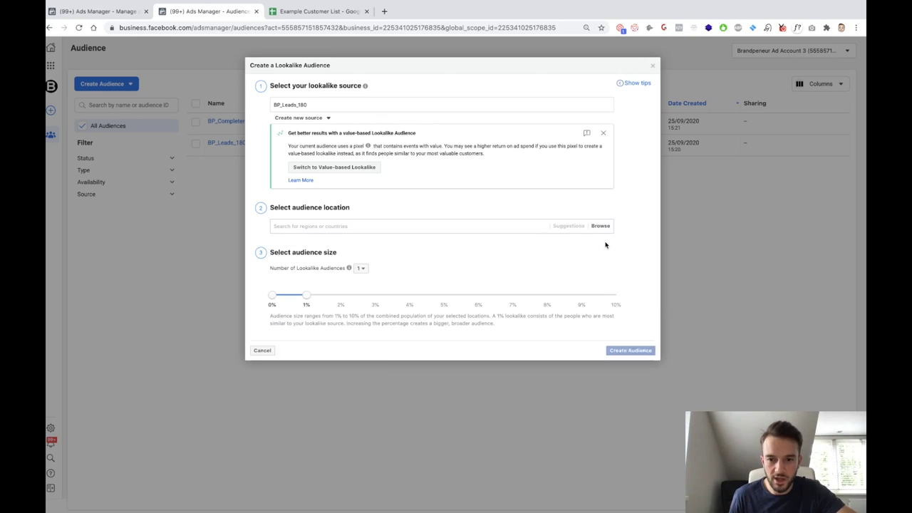
Step: Set the lookalike audience's location to United States
{"action": "left_click", "coordinate": [449, 226]}
{"action": "type", "text": "United"}
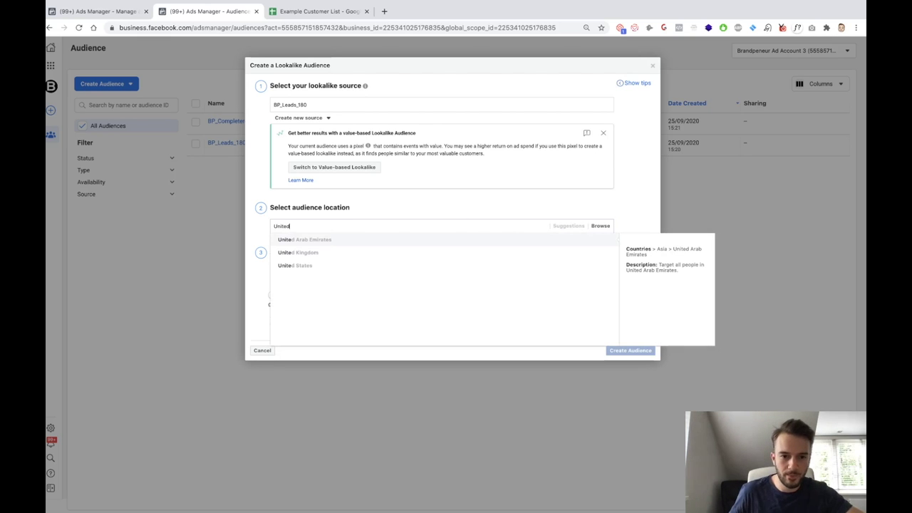
{"action": "left_click", "coordinate": [351, 264]}
{"action": "left_click", "coordinate": [252, 170]}
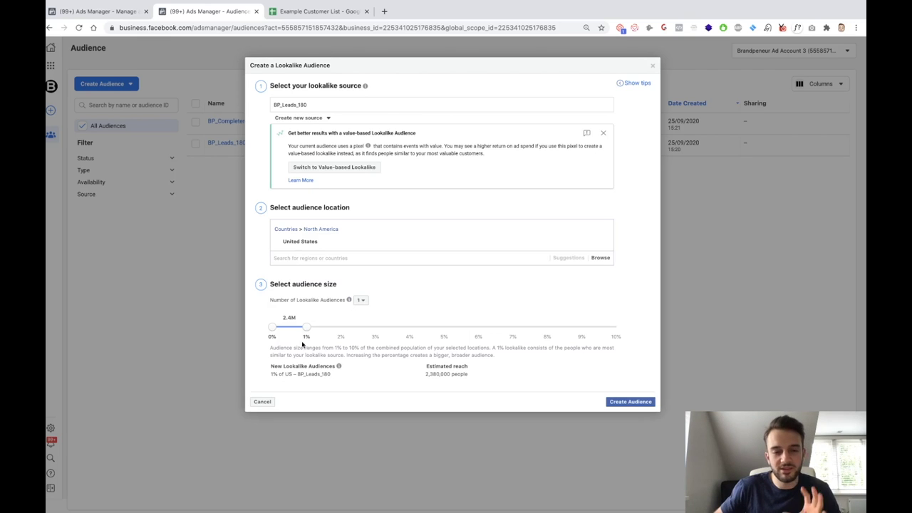
Step: Try an audience size of 10%, return it to 1%, and create the lookalike audience
{"action": "mouse_move", "coordinate": [311, 247]}
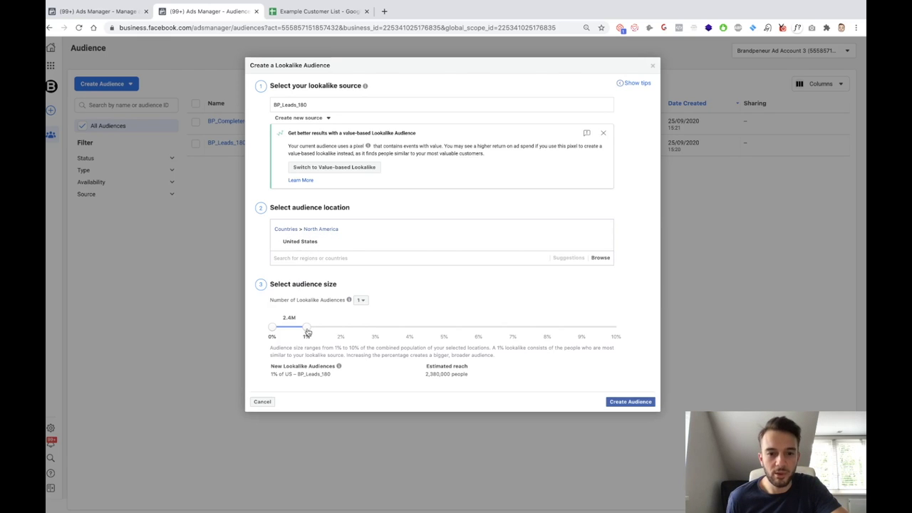
{"action": "left_click_drag", "start_coordinate": [307, 328], "coordinate": [641, 333]}
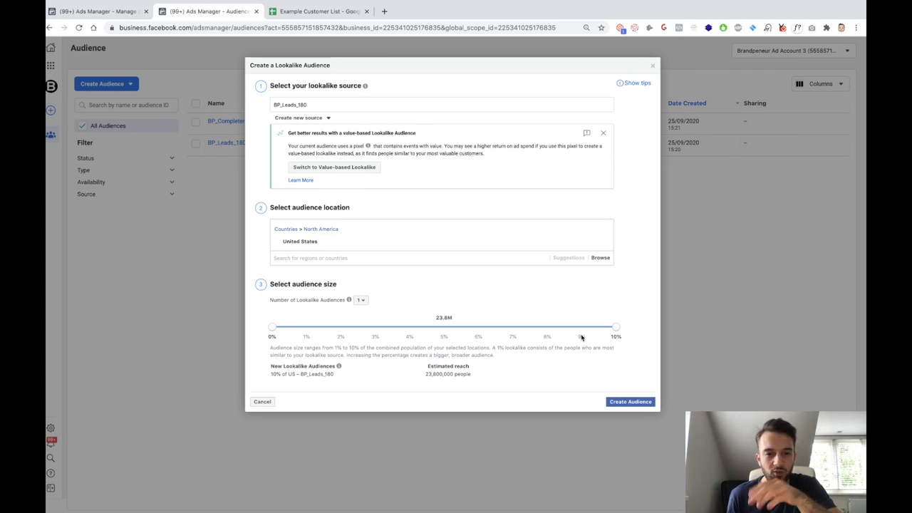
{"action": "left_click_drag", "start_coordinate": [616, 327], "coordinate": [306, 327]}
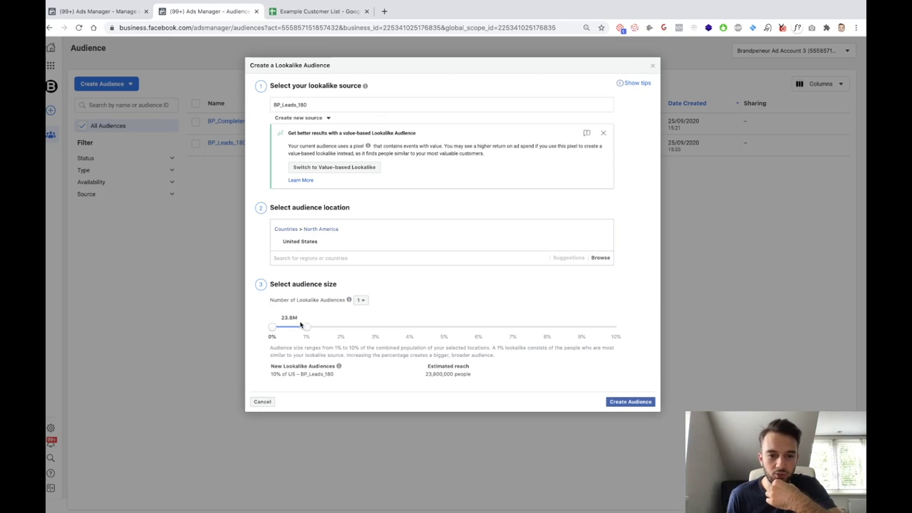
{"action": "left_click", "coordinate": [620, 402]}
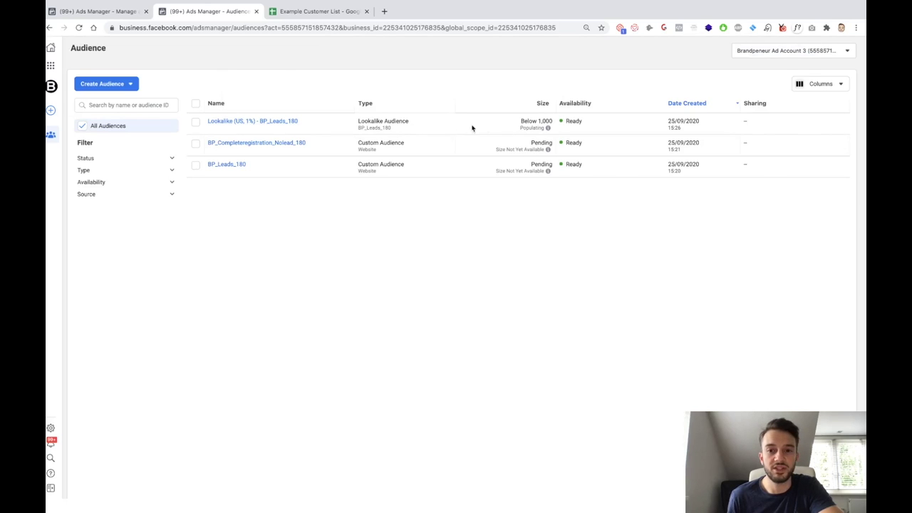
Step: Check the size of the new US lookalike audience in the audience list
{"action": "left_click_drag", "start_coordinate": [521, 123], "coordinate": [551, 121]}
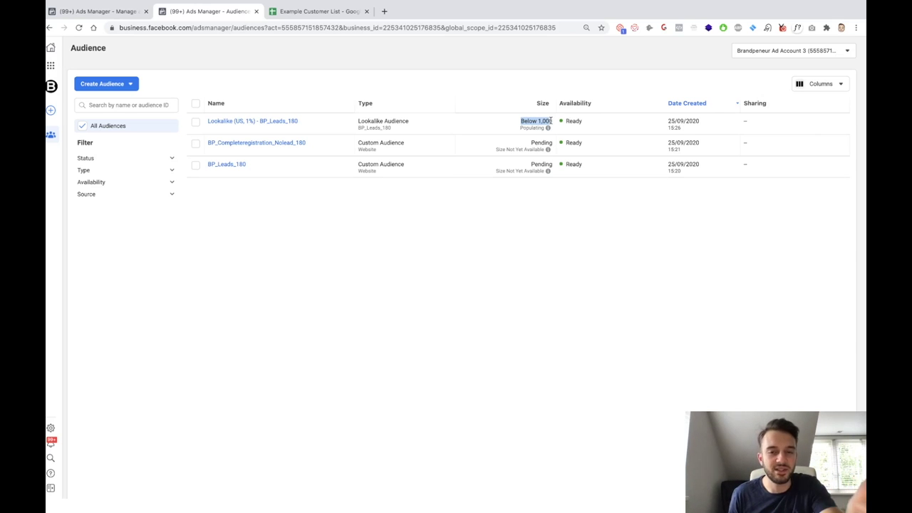
{"action": "left_click", "coordinate": [493, 130]}
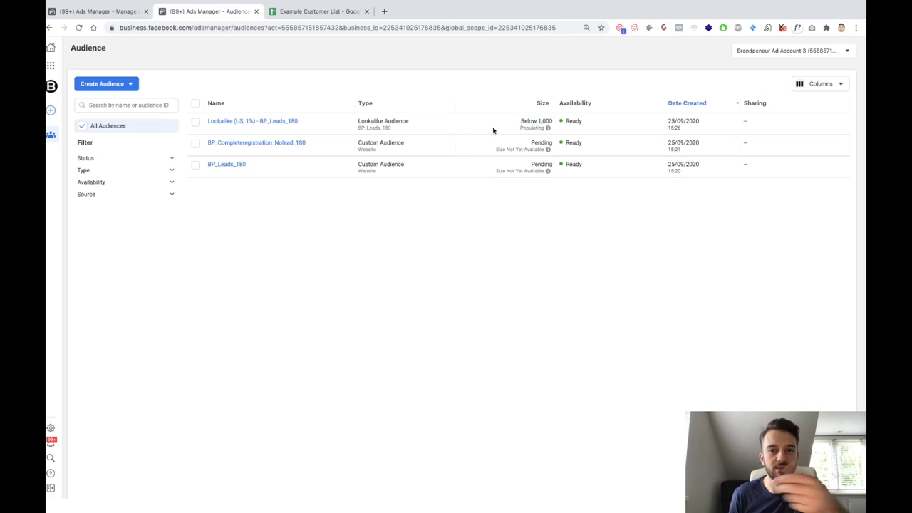
{"action": "mouse_move", "coordinate": [293, 126]}
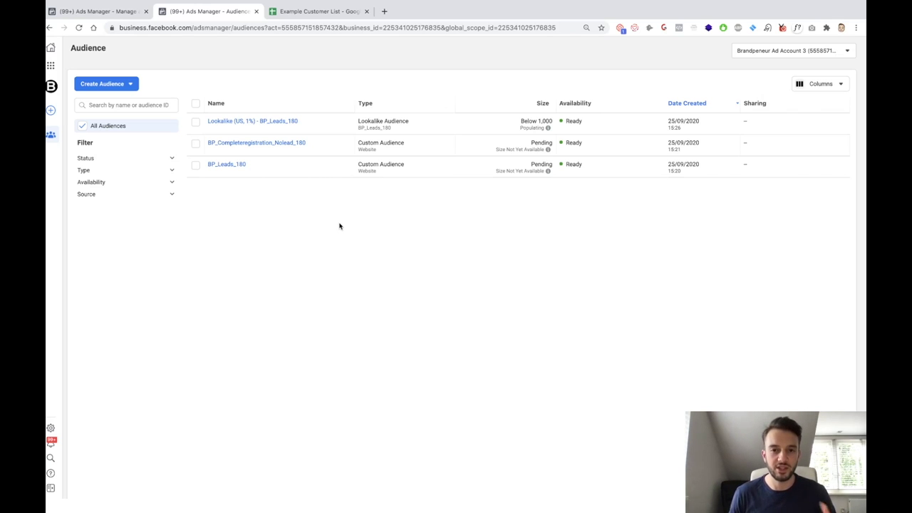
Step: Switch to the Example Customer List spreadsheet in Google Sheets and examine each customer's name, email and purchase value
{"action": "left_click", "coordinate": [305, 11]}
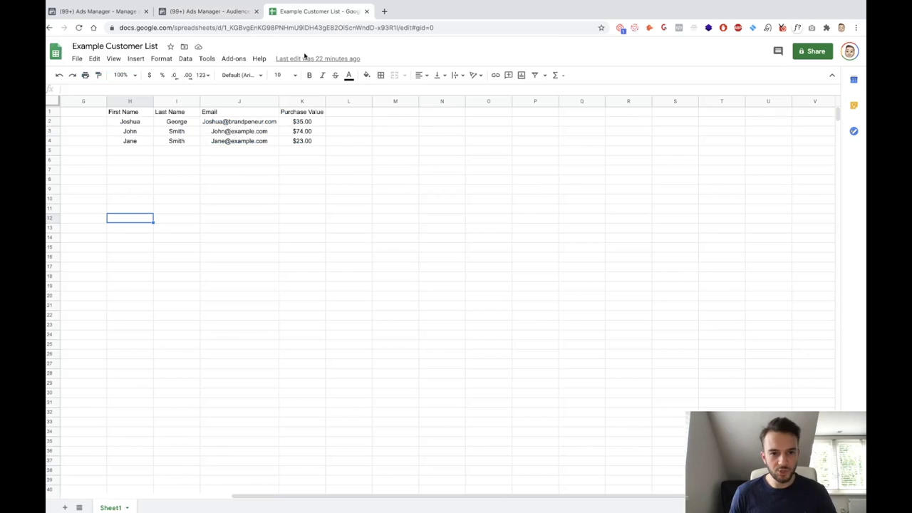
{"action": "left_click", "coordinate": [300, 171]}
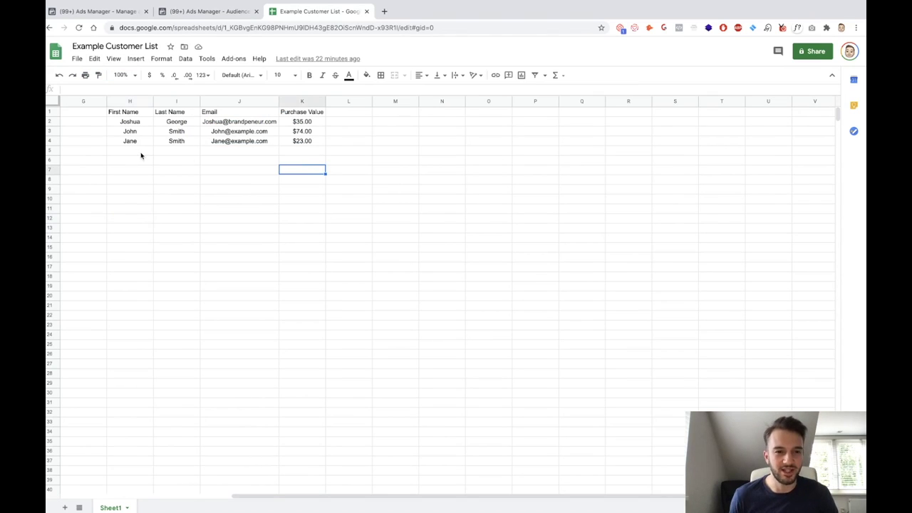
{"action": "left_click_drag", "start_coordinate": [129, 126], "coordinate": [224, 122]}
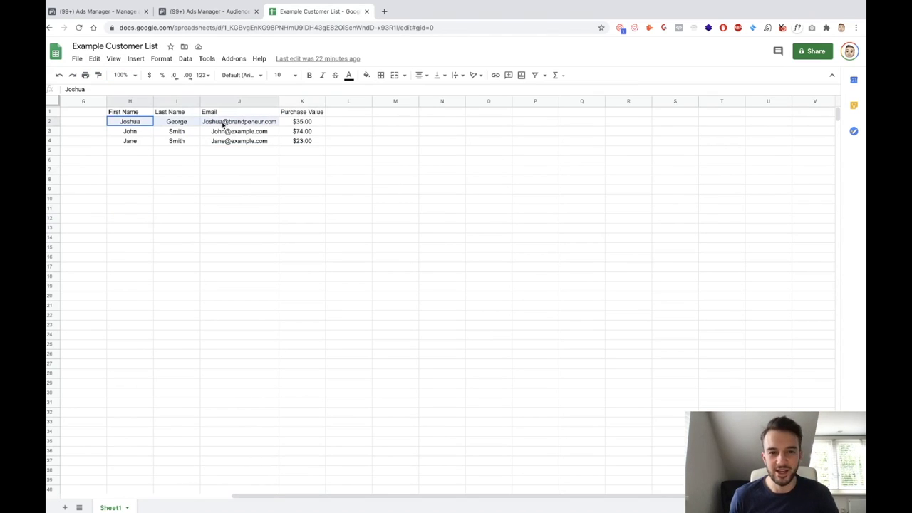
{"action": "left_click", "coordinate": [288, 125]}
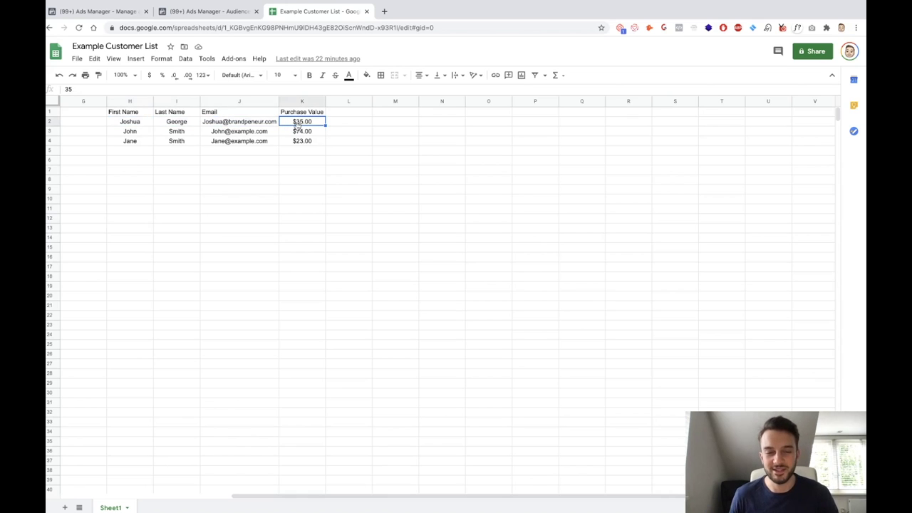
{"action": "left_click", "coordinate": [301, 134]}
{"action": "left_click", "coordinate": [304, 122]}
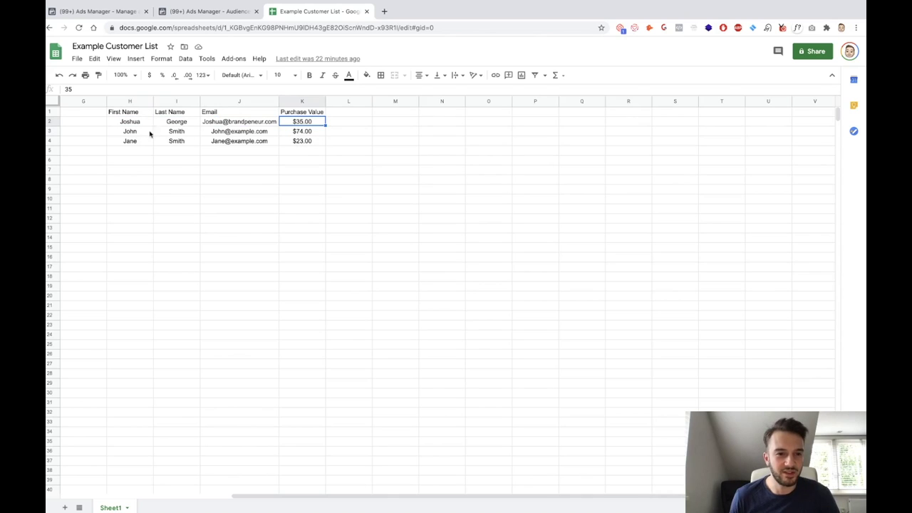
{"action": "left_click_drag", "start_coordinate": [150, 134], "coordinate": [228, 131]}
{"action": "left_click", "coordinate": [301, 136]}
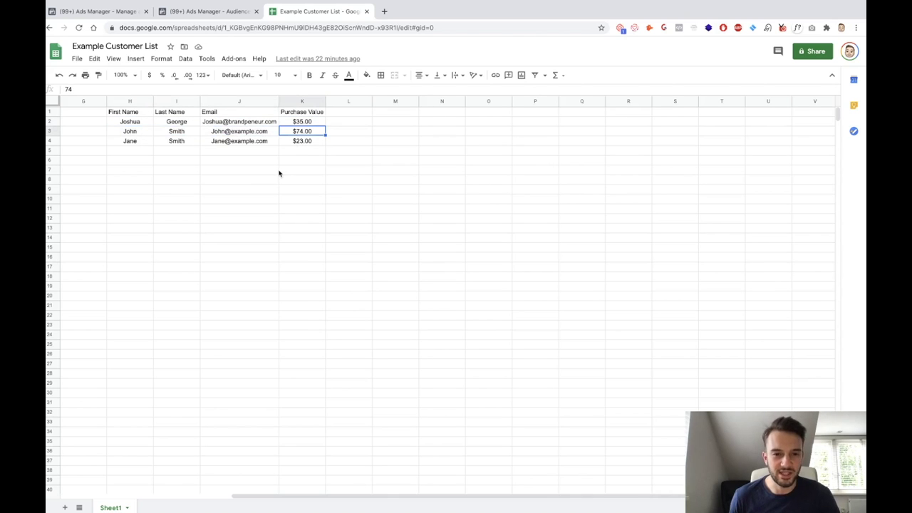
{"action": "left_click", "coordinate": [277, 173]}
{"action": "left_click_drag", "start_coordinate": [139, 144], "coordinate": [200, 146]}
{"action": "left_click", "coordinate": [265, 146]}
{"action": "left_click", "coordinate": [295, 147]}
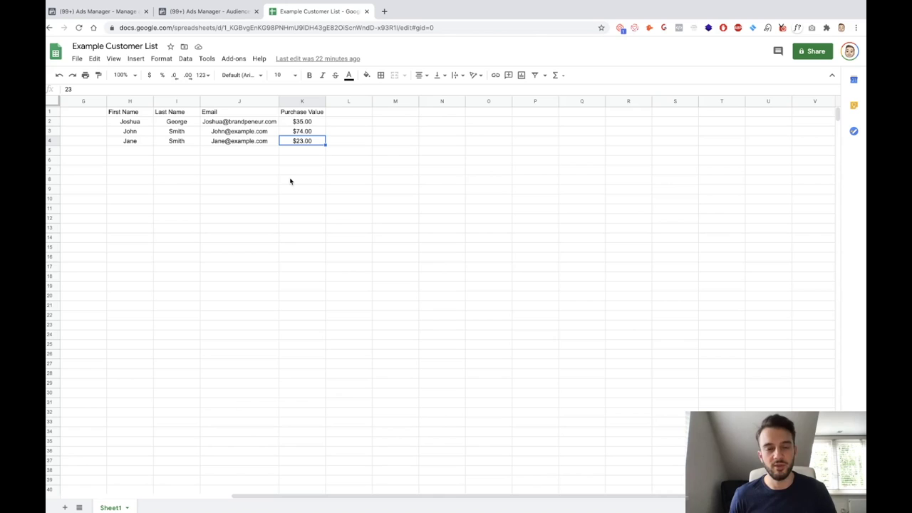
Step: Download the current sheet of the Example Customer List as a comma-separated values (.csv) file
{"action": "left_click", "coordinate": [76, 60]}
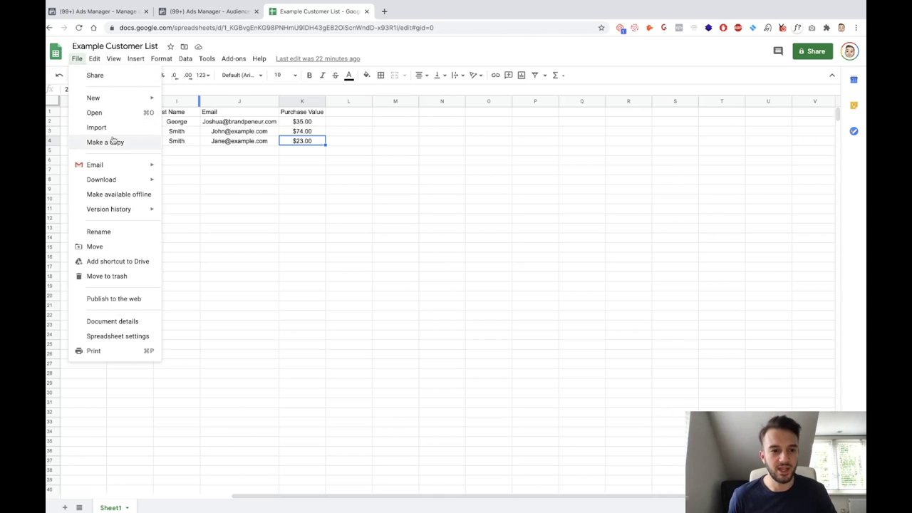
{"action": "mouse_move", "coordinate": [119, 184]}
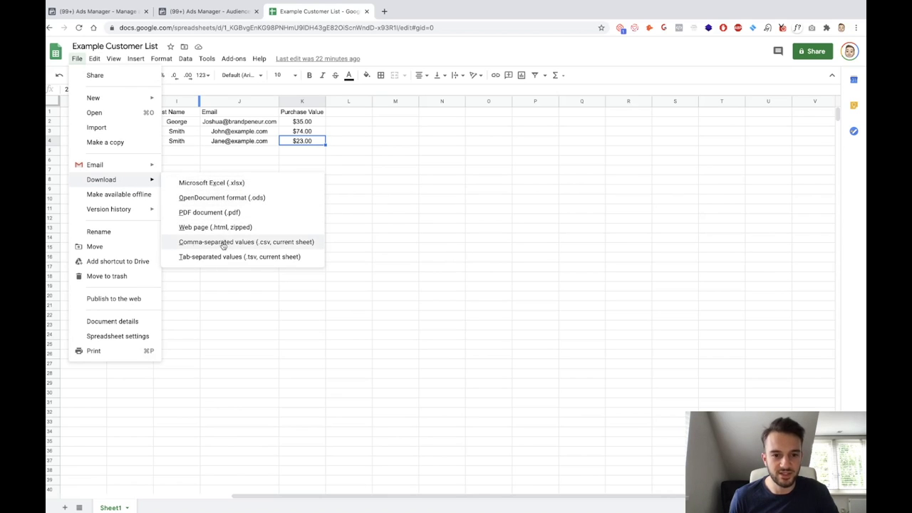
{"action": "left_click", "coordinate": [200, 244]}
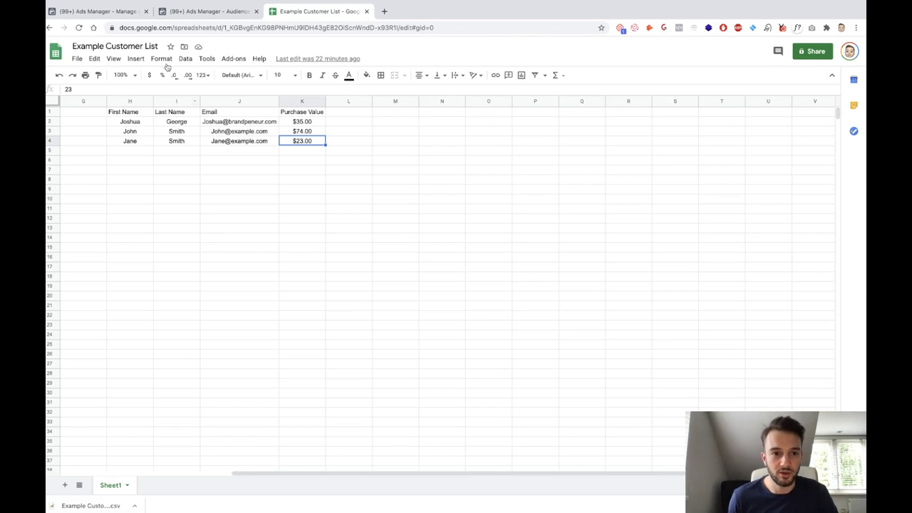
Step: Switch back to the Ads Manager audiences and start a custom audience from a customer list, continuing to the customer value question
{"action": "left_click", "coordinate": [194, 12]}
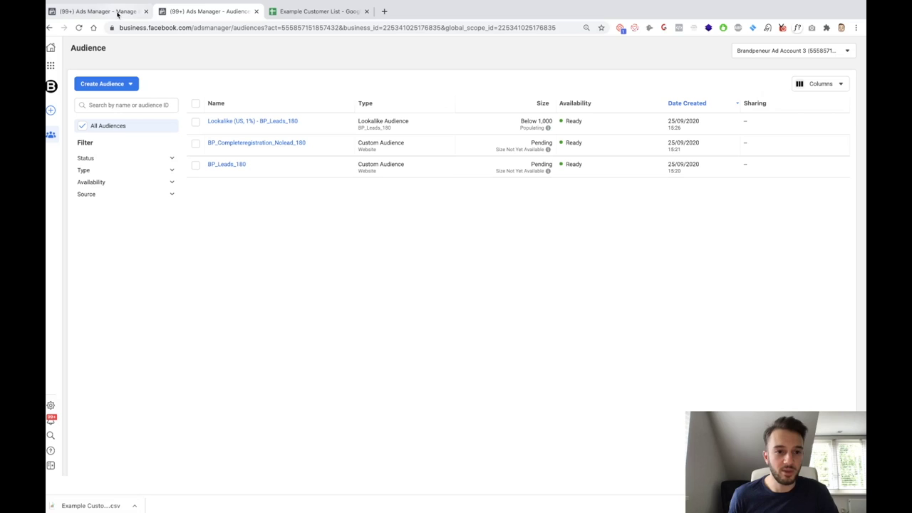
{"action": "left_click", "coordinate": [119, 84]}
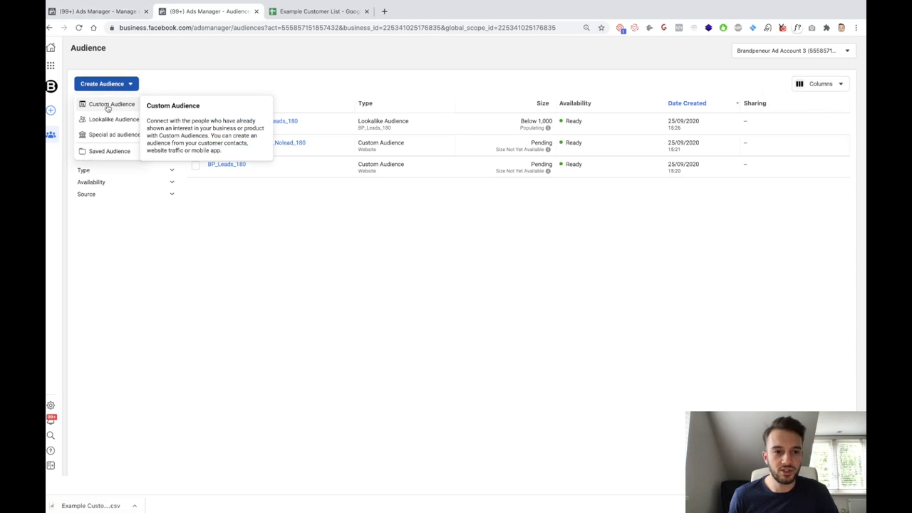
{"action": "left_click", "coordinate": [107, 106]}
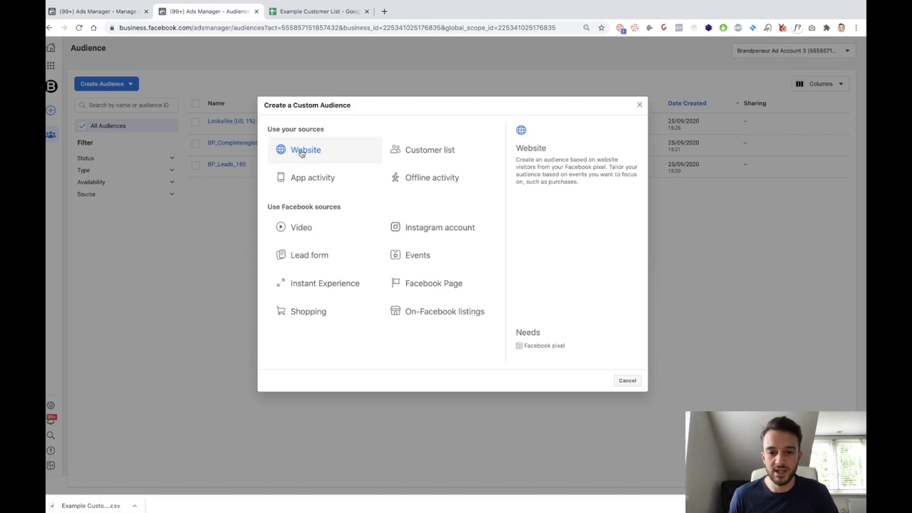
{"action": "left_click", "coordinate": [426, 151]}
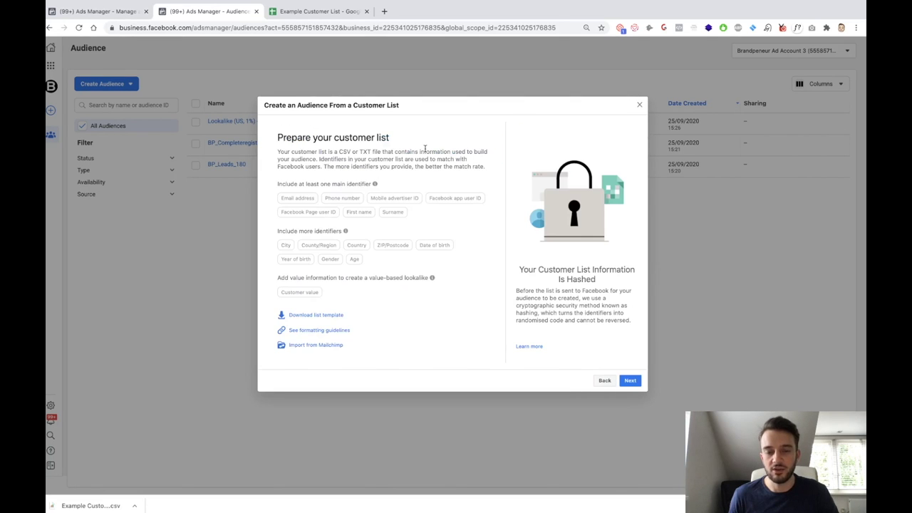
{"action": "left_click", "coordinate": [630, 381]}
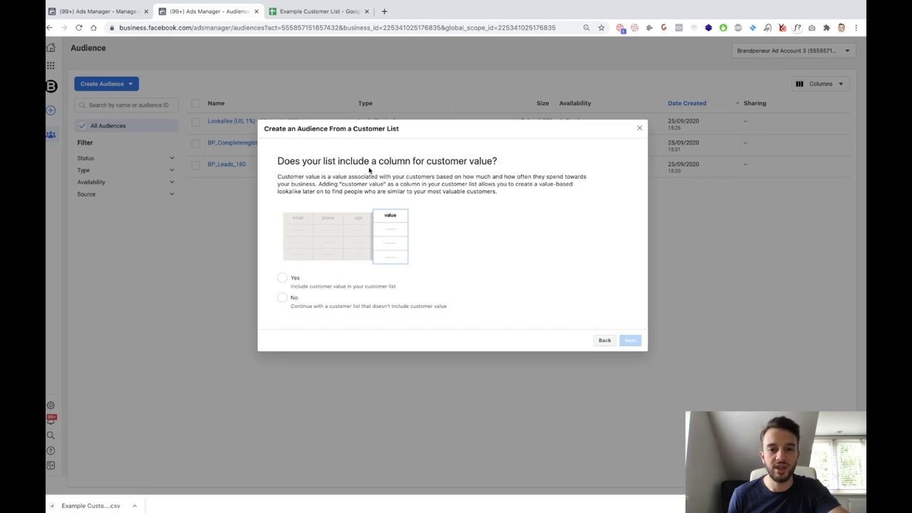
Step: Return to the Example Customer List spreadsheet and examine the Purchase Value column against the individual customer rows
{"action": "left_click", "coordinate": [311, 17]}
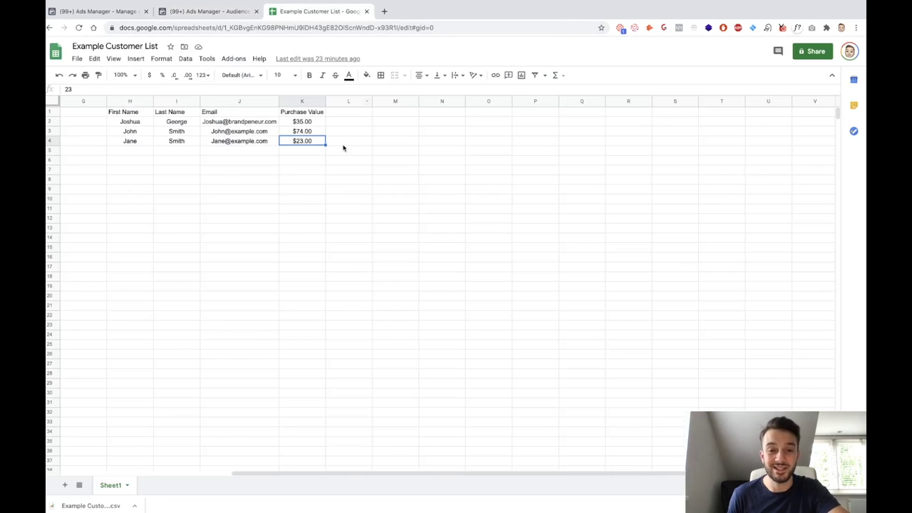
{"action": "left_click_drag", "start_coordinate": [309, 114], "coordinate": [307, 142]}
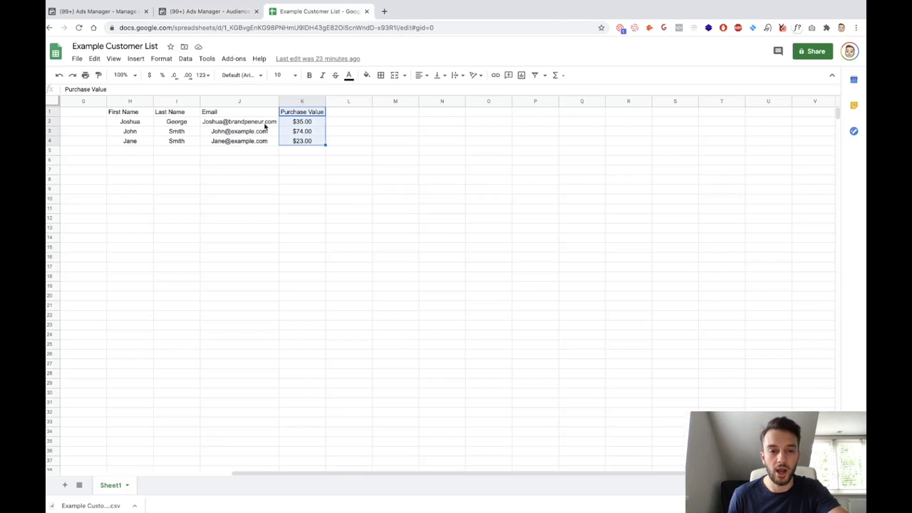
{"action": "left_click", "coordinate": [264, 125]}
{"action": "left_click", "coordinate": [302, 123]}
{"action": "left_click", "coordinate": [311, 132]}
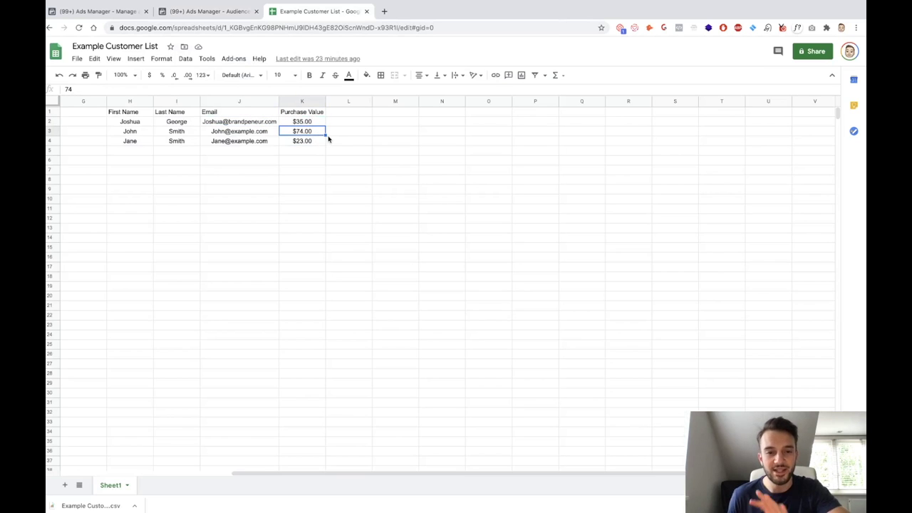
{"action": "left_click", "coordinate": [331, 143]}
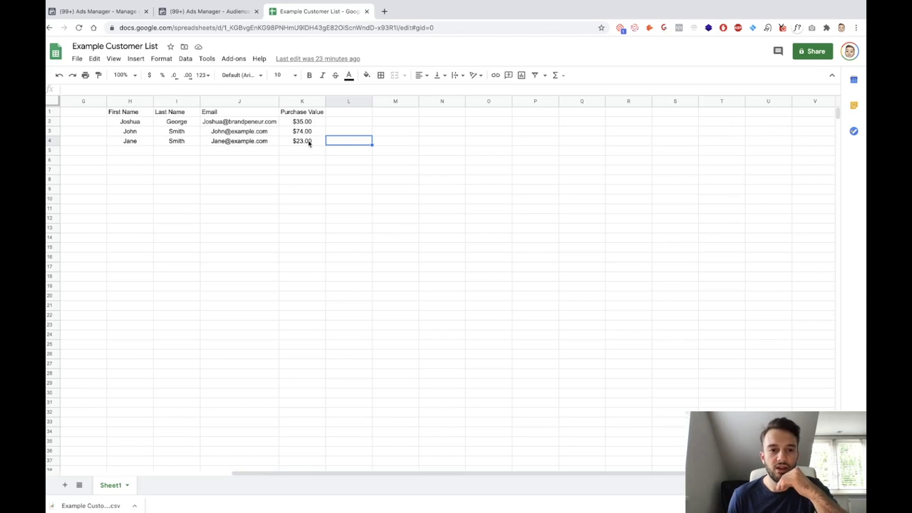
{"action": "left_click_drag", "start_coordinate": [142, 142], "coordinate": [295, 142]}
{"action": "left_click", "coordinate": [161, 122]}
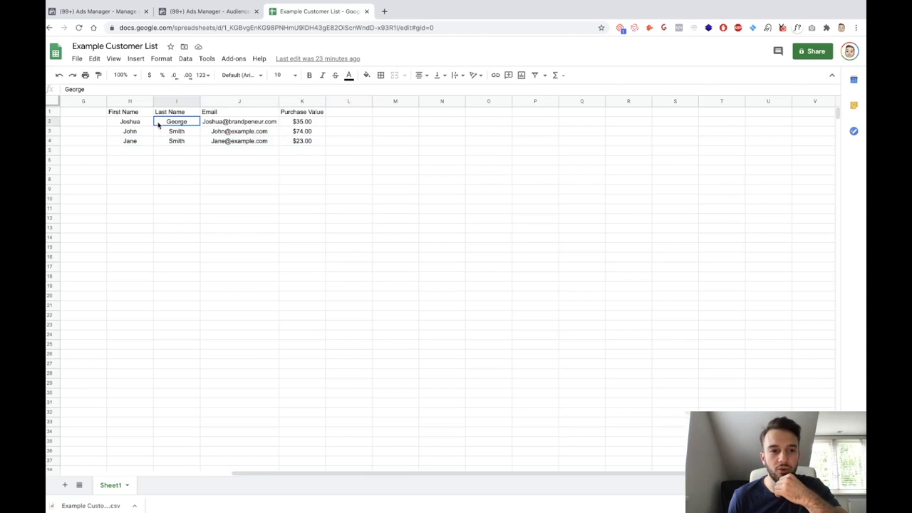
{"action": "left_click_drag", "start_coordinate": [144, 123], "coordinate": [145, 141]}
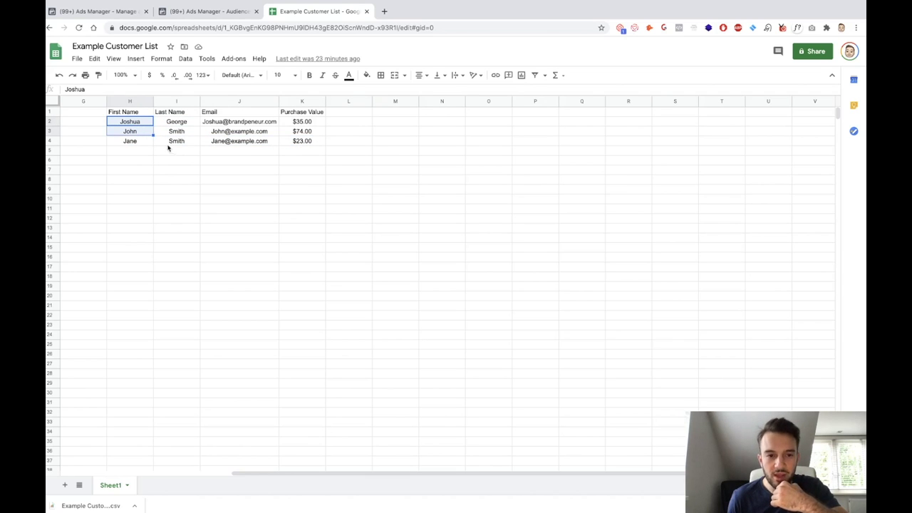
{"action": "left_click", "coordinate": [171, 148]}
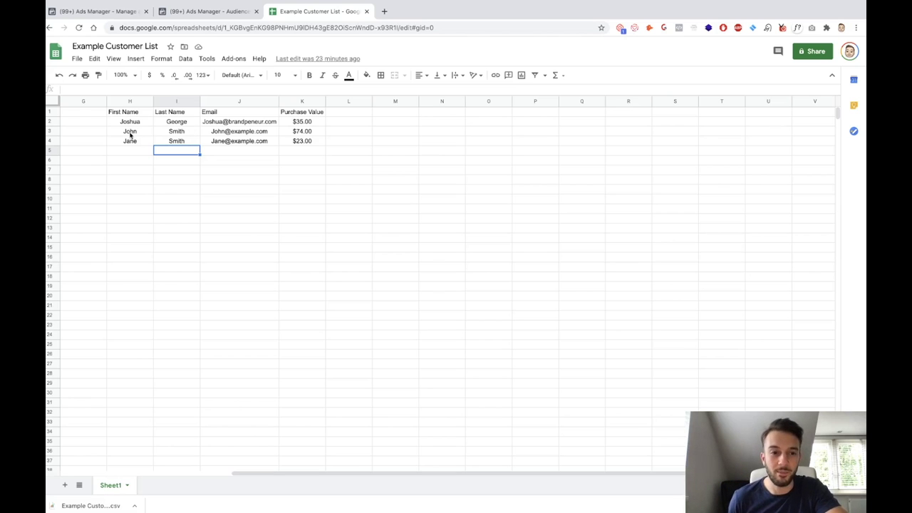
{"action": "left_click_drag", "start_coordinate": [129, 133], "coordinate": [294, 135]}
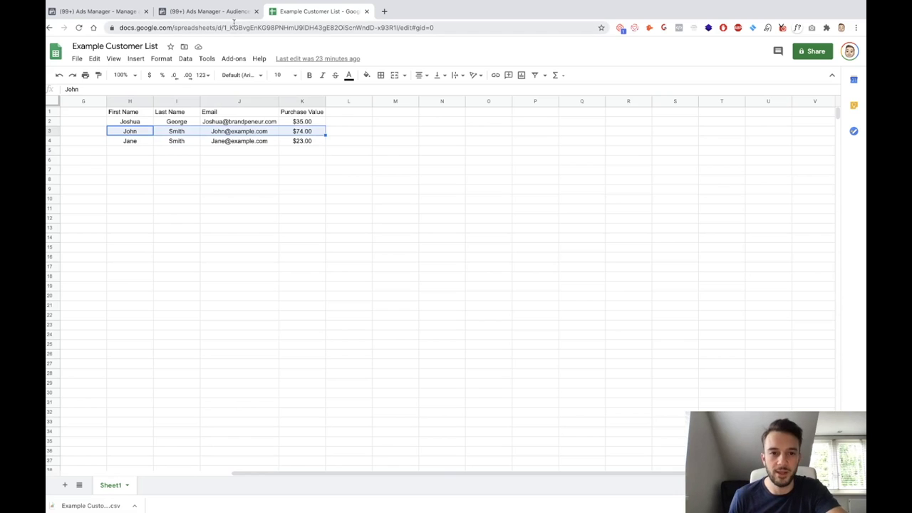
{"action": "left_click_drag", "start_coordinate": [144, 151], "coordinate": [295, 154]}
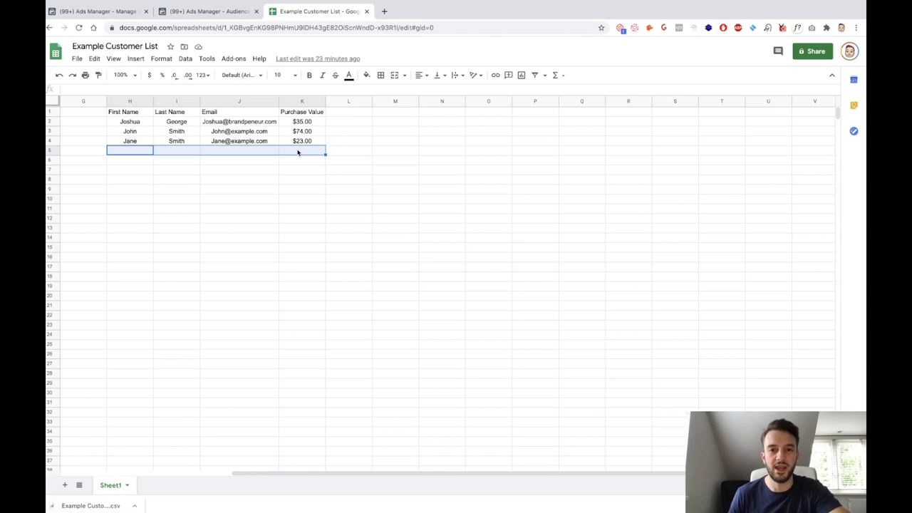
Step: Switch back to Ads Manager and answer Yes to the list including a customer value column
{"action": "left_click", "coordinate": [190, 12]}
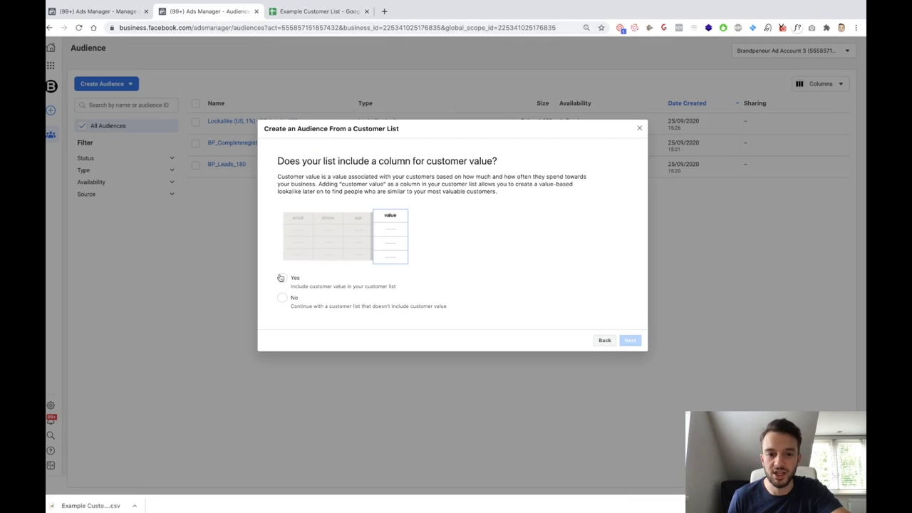
{"action": "left_click", "coordinate": [282, 278]}
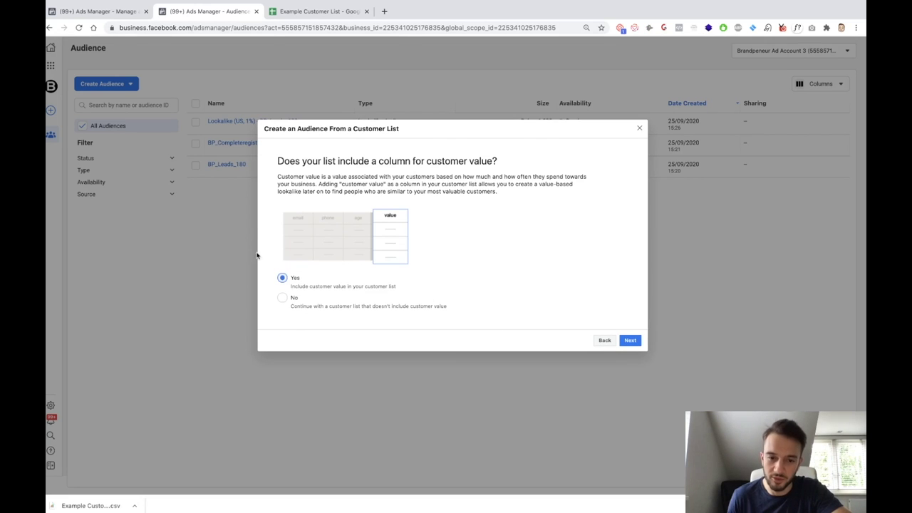
Step: Accept the value-based Custom Audience requirements and upload Example Customer List - Sheet1.csv as the customer list
{"action": "left_click", "coordinate": [627, 340]}
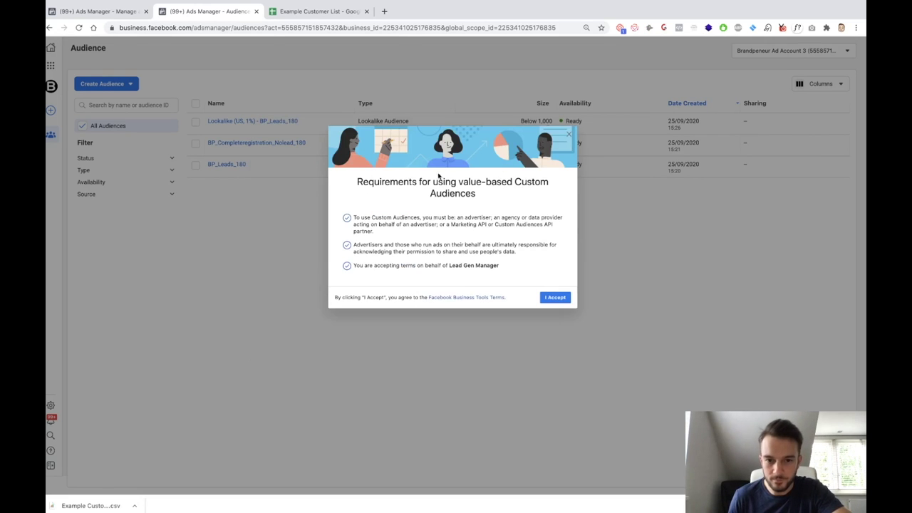
{"action": "left_click", "coordinate": [557, 299]}
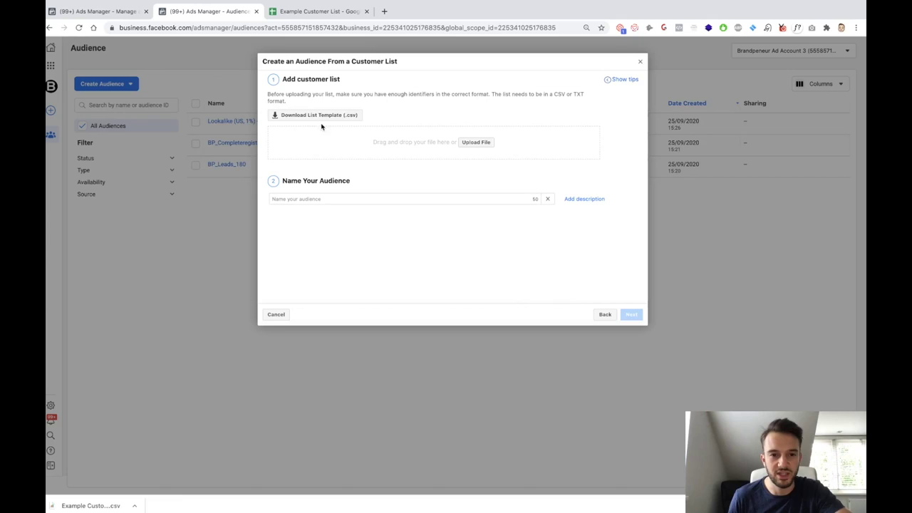
{"action": "left_click", "coordinate": [478, 143]}
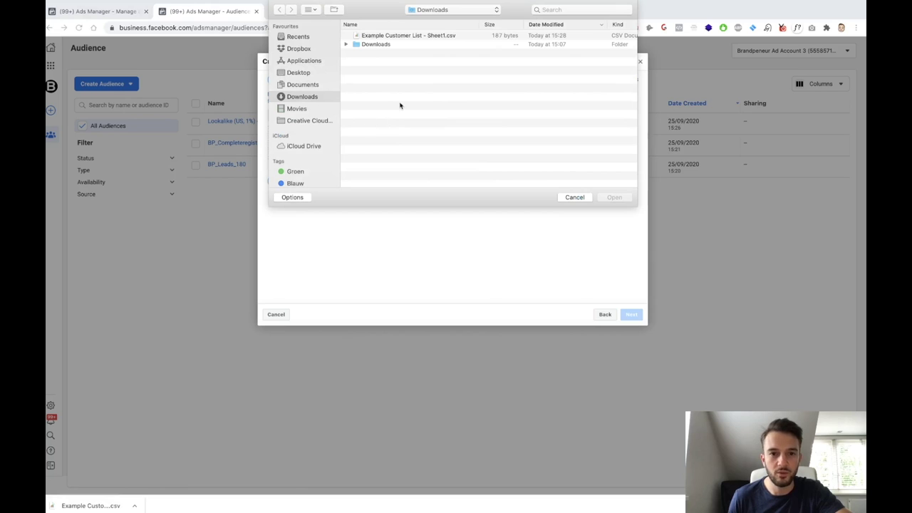
{"action": "left_click", "coordinate": [409, 36]}
{"action": "double_click", "coordinate": [415, 36]}
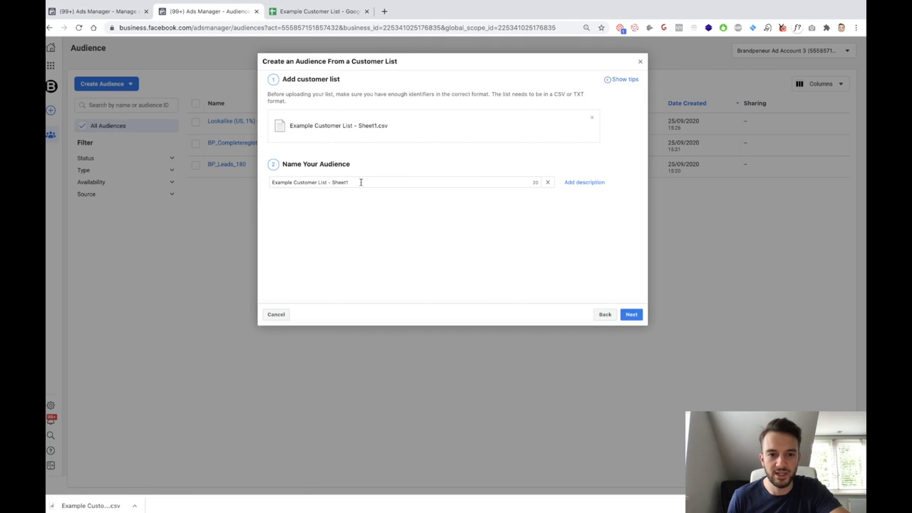
Step: Name the audience BP_Example Customer List YT Video and continue to the customer value column selection
{"action": "left_click_drag", "start_coordinate": [359, 182], "coordinate": [278, 182]}
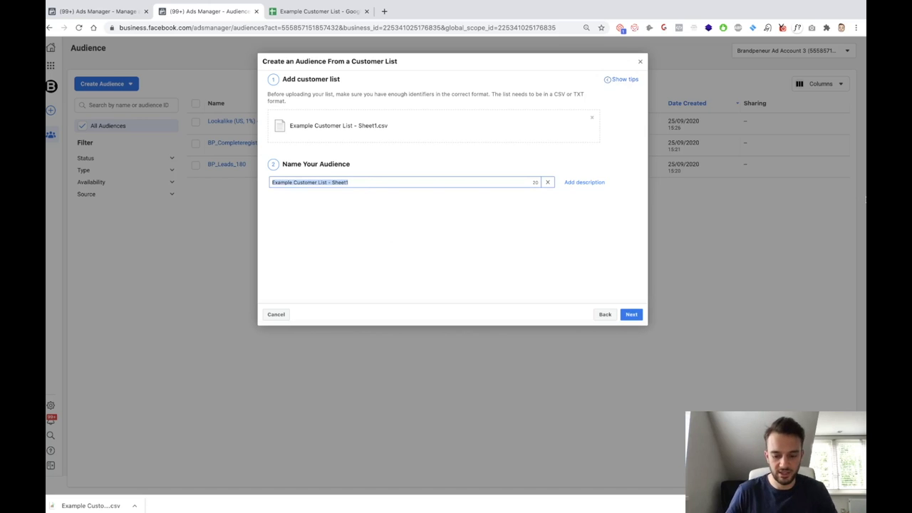
{"action": "type", "text": "BP_"}
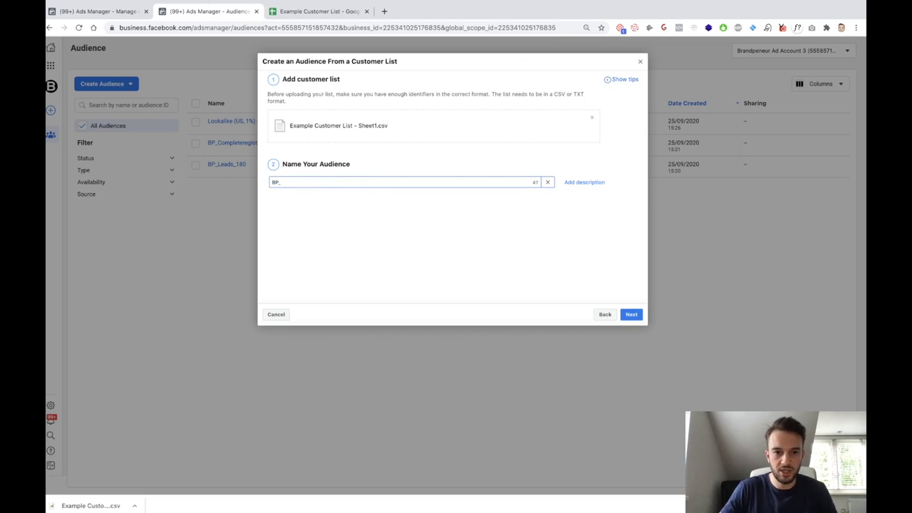
{"action": "type", "text": "Example Customer "}
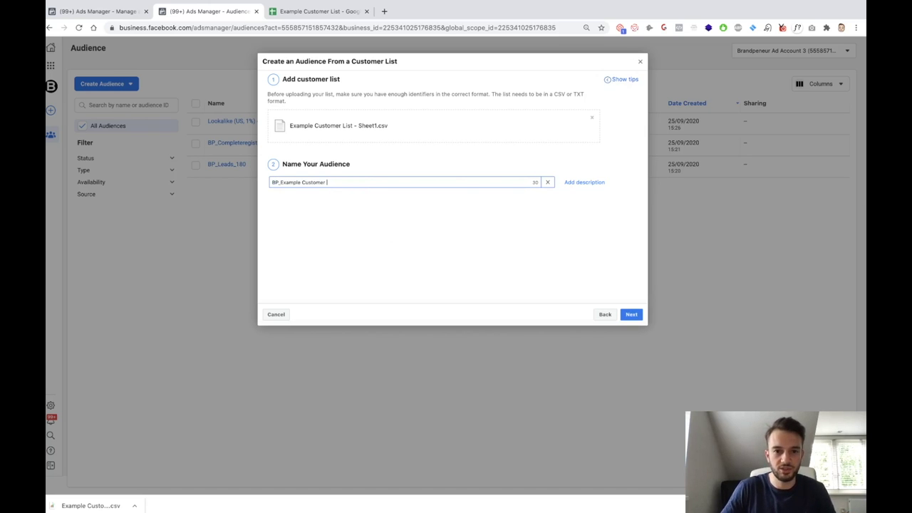
{"action": "type", "text": "List YT Video"}
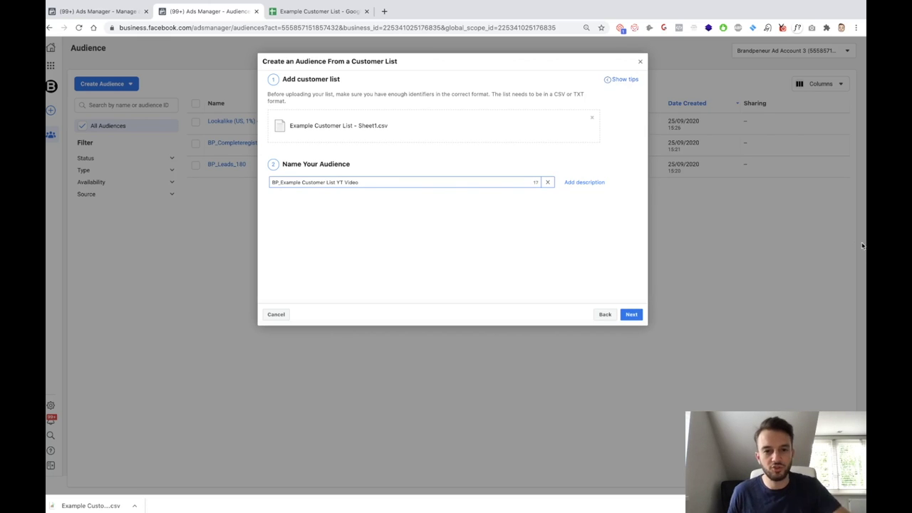
{"action": "left_click", "coordinate": [630, 315]}
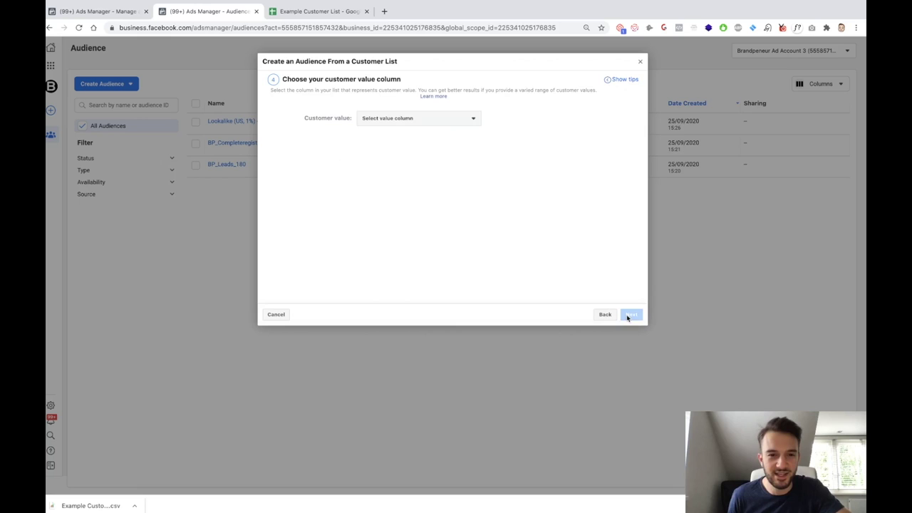
Step: Review the list's columns, choose Purchase Value as the customer value column and proceed to the identifier mapping
{"action": "left_click", "coordinate": [431, 124]}
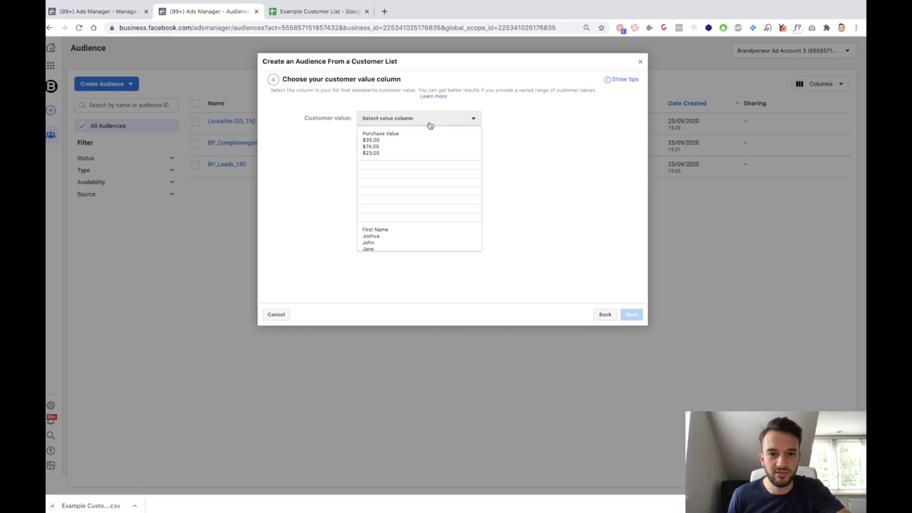
{"action": "scroll", "coordinate": [397, 158], "scroll_direction": "down", "scroll_amount": 1}
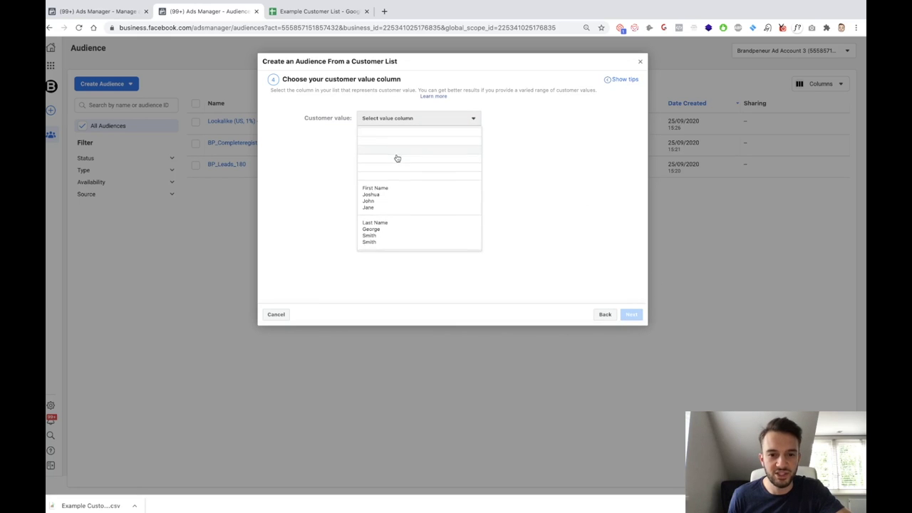
{"action": "scroll", "coordinate": [398, 174], "scroll_direction": "down", "scroll_amount": 3}
{"action": "scroll", "coordinate": [396, 214], "scroll_direction": "up", "scroll_amount": 5}
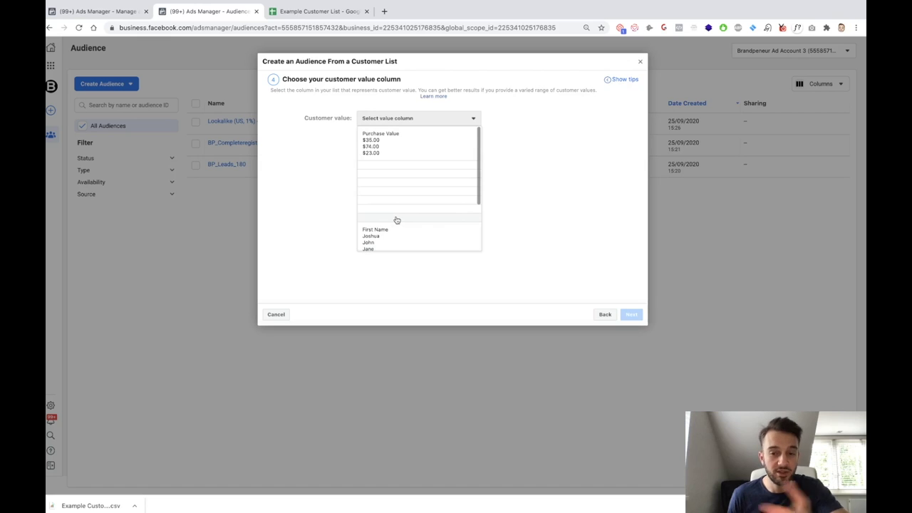
{"action": "scroll", "coordinate": [397, 218], "scroll_direction": "down", "scroll_amount": 3}
{"action": "scroll", "coordinate": [397, 218], "scroll_direction": "up", "scroll_amount": 3}
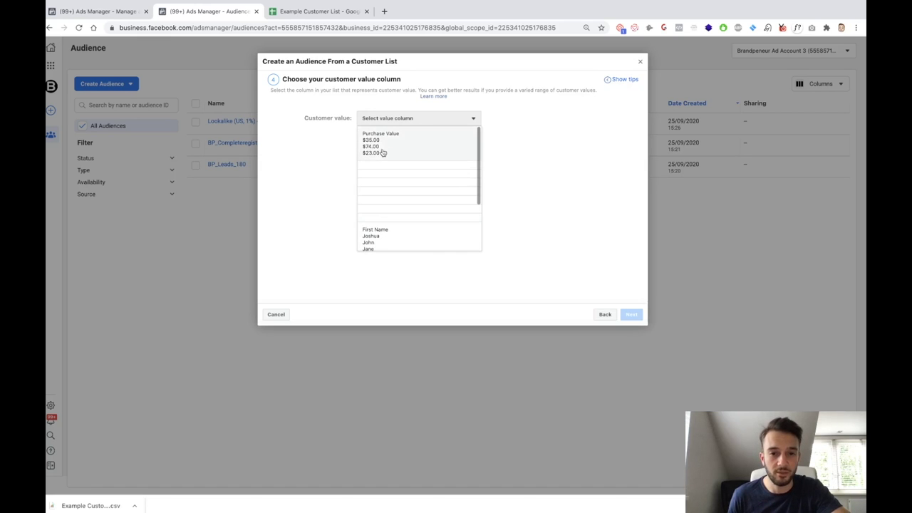
{"action": "scroll", "coordinate": [383, 158], "scroll_direction": "down", "scroll_amount": 3}
{"action": "scroll", "coordinate": [393, 242], "scroll_direction": "up", "scroll_amount": 2}
{"action": "scroll", "coordinate": [393, 238], "scroll_direction": "down", "scroll_amount": 2}
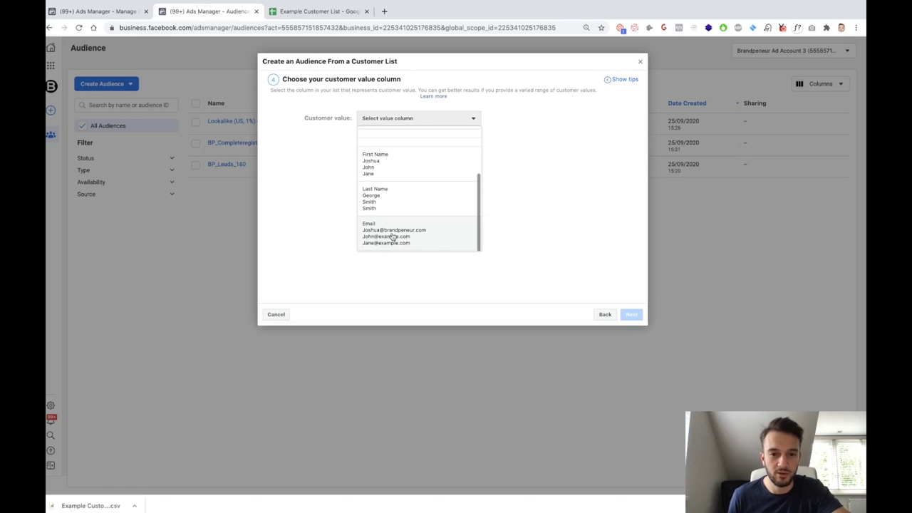
{"action": "scroll", "coordinate": [396, 206], "scroll_direction": "up", "scroll_amount": 3}
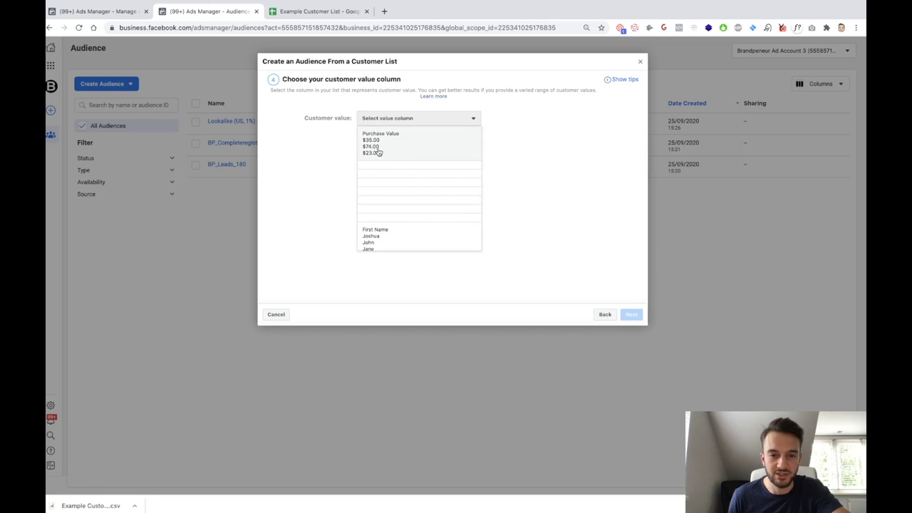
{"action": "left_click", "coordinate": [376, 149]}
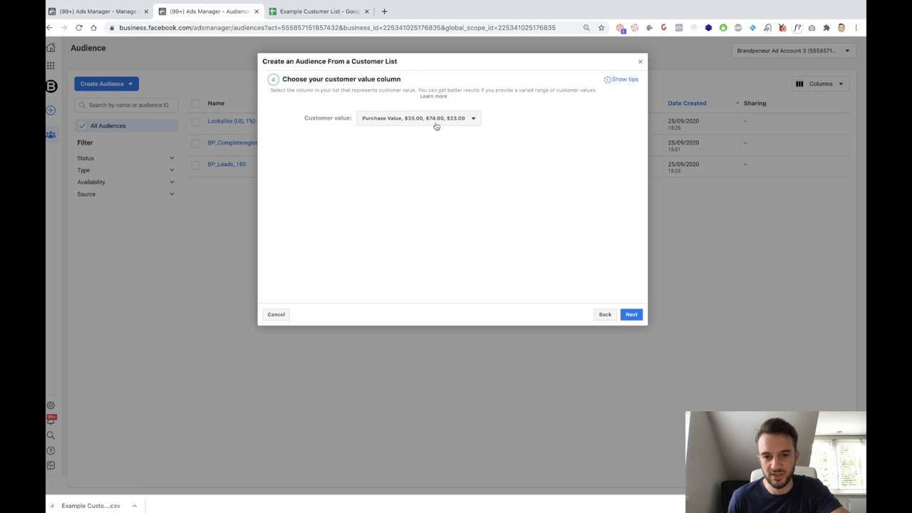
{"action": "left_click", "coordinate": [631, 314]}
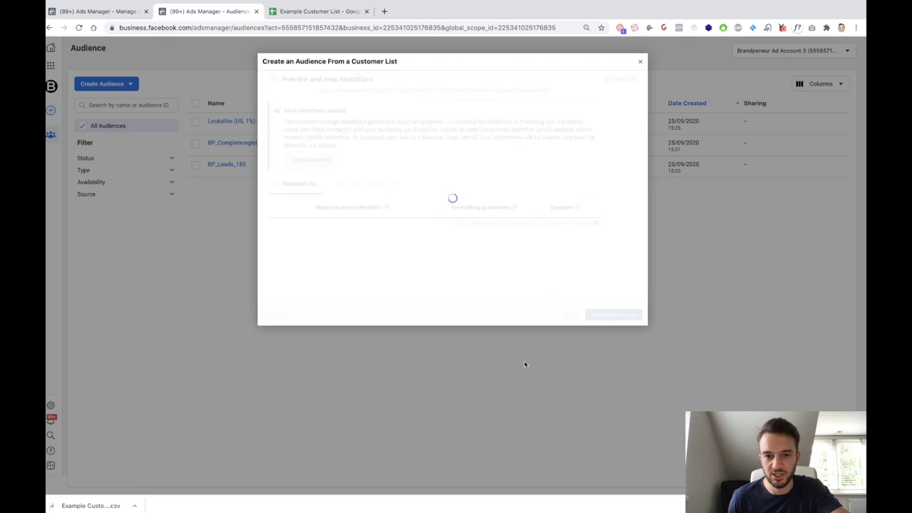
Step: Among the columns needing action, map First Name to the First name identifier and Last Name to Surname
{"action": "scroll", "coordinate": [399, 221], "scroll_direction": "down", "scroll_amount": 1}
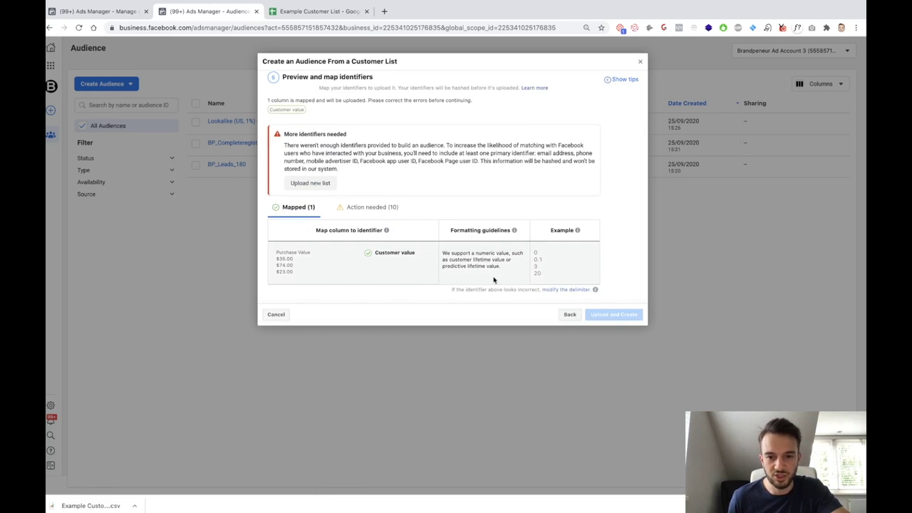
{"action": "left_click", "coordinate": [365, 208]}
{"action": "scroll", "coordinate": [346, 228], "scroll_direction": "down", "scroll_amount": 5}
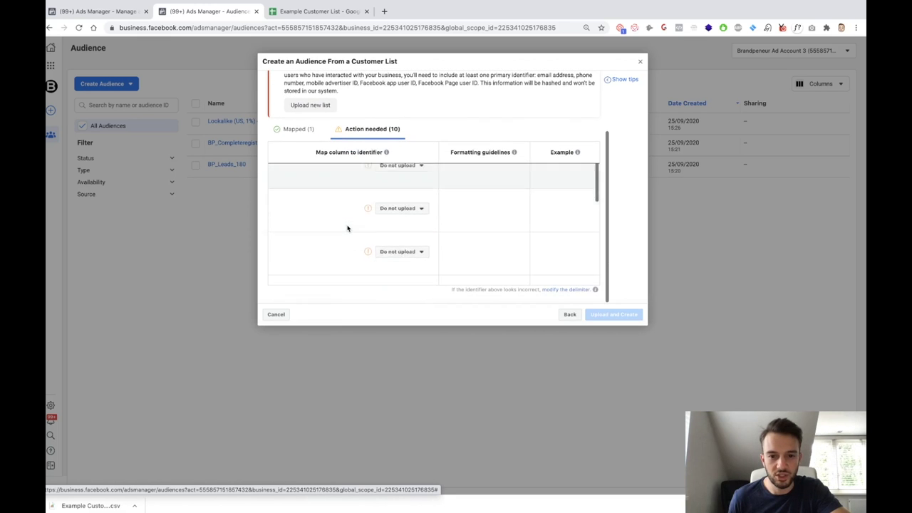
{"action": "scroll", "coordinate": [347, 228], "scroll_direction": "down", "scroll_amount": 3}
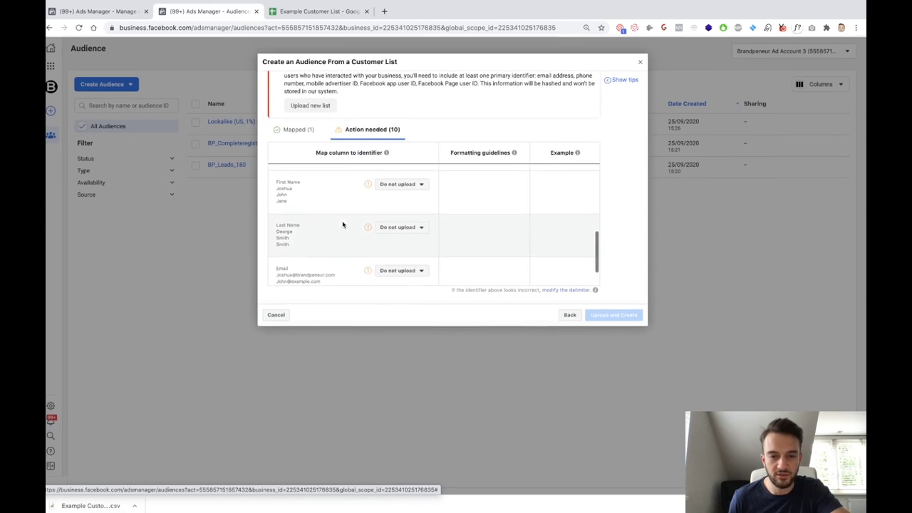
{"action": "left_click", "coordinate": [400, 184]}
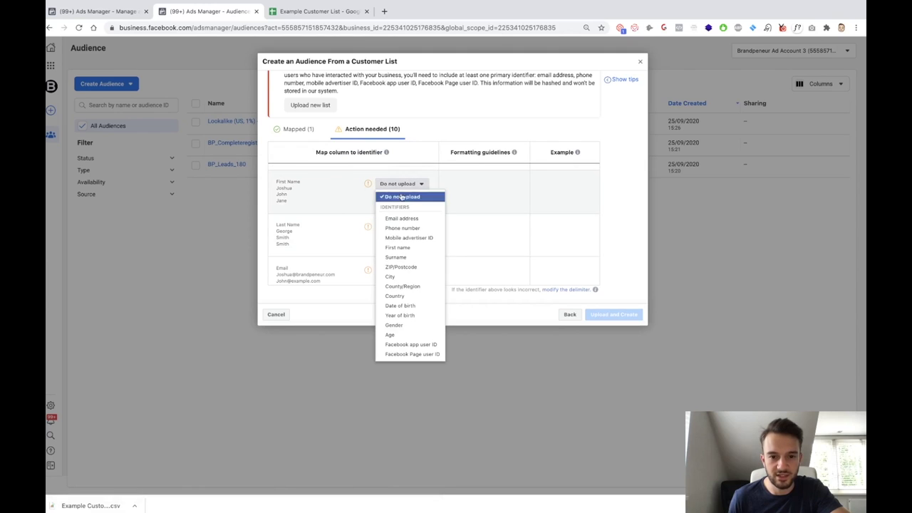
{"action": "left_click", "coordinate": [396, 248]}
{"action": "left_click", "coordinate": [390, 211]}
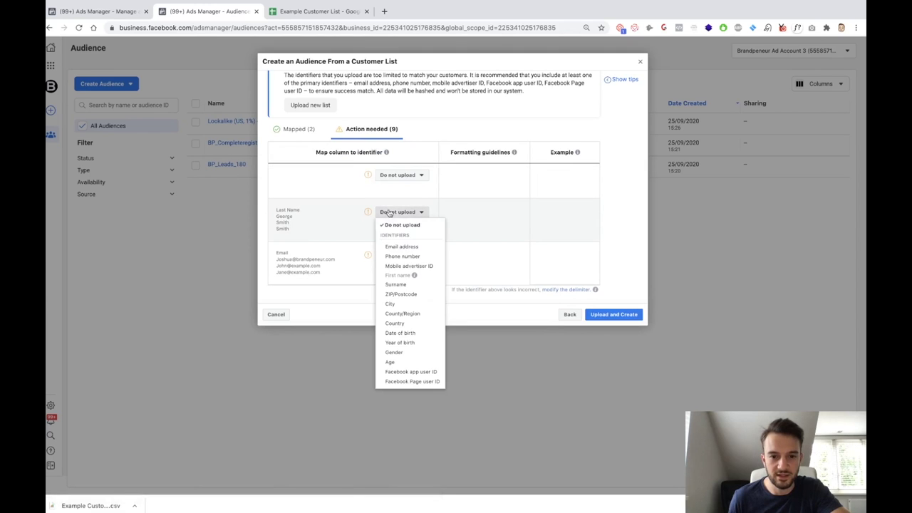
{"action": "left_click", "coordinate": [397, 284]}
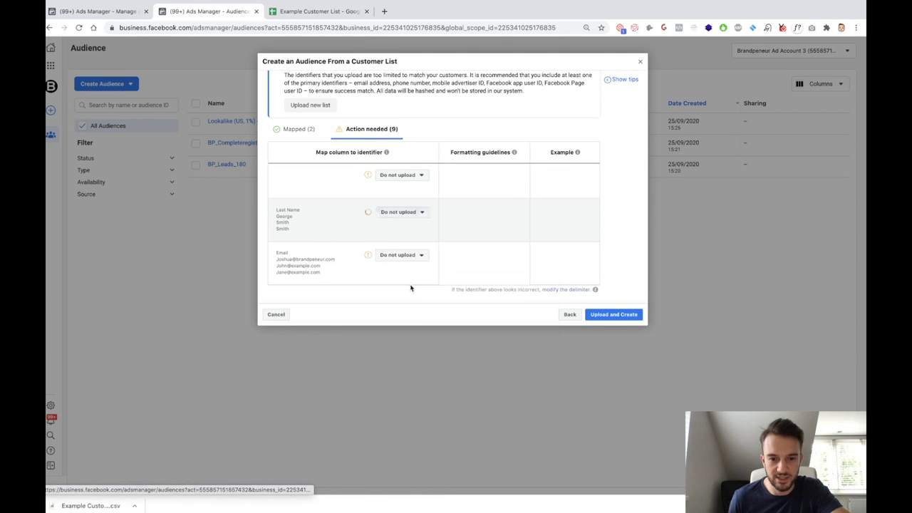
Step: Map the Email column to the Email address identifier, then upload the list and create the audience
{"action": "left_click", "coordinate": [400, 257]}
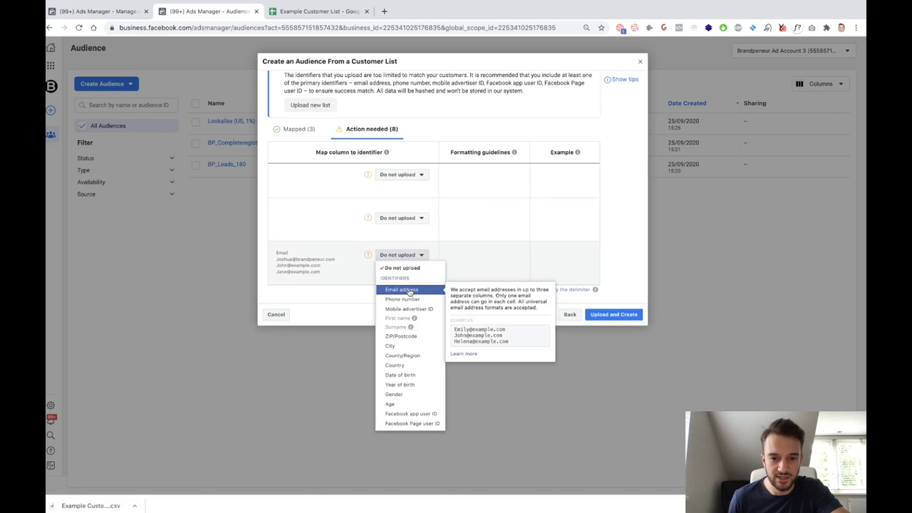
{"action": "left_click", "coordinate": [409, 291]}
{"action": "scroll", "coordinate": [402, 204], "scroll_direction": "up", "scroll_amount": 2}
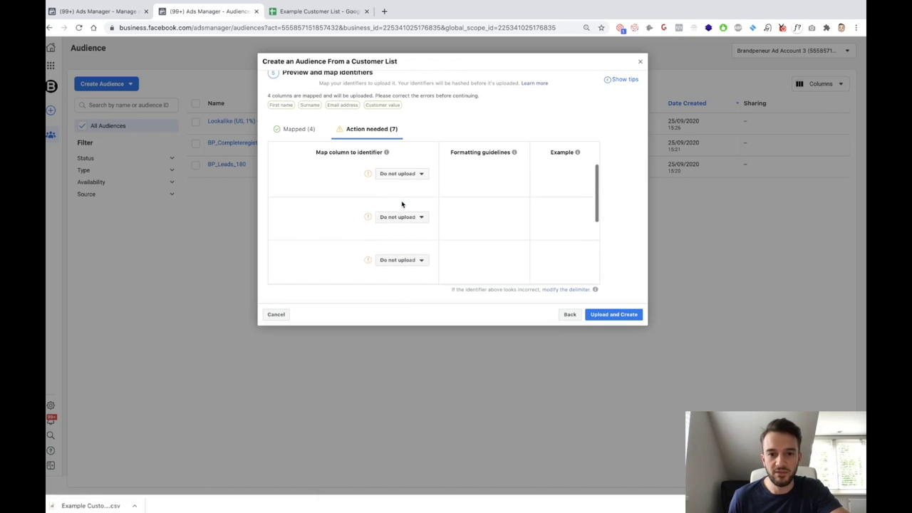
{"action": "left_click", "coordinate": [617, 314]}
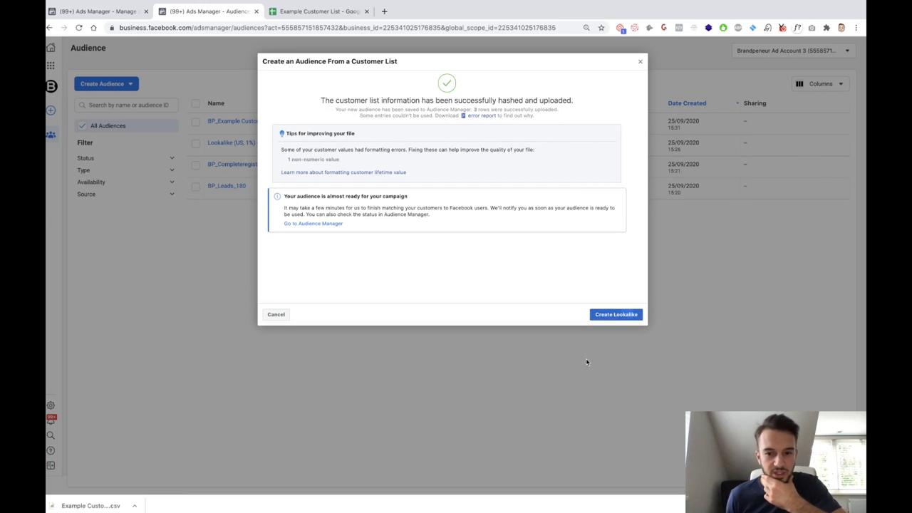
Step: Create a 1% lookalike audience for the United States from BP_Example Customer List YT Video
{"action": "left_click", "coordinate": [611, 316]}
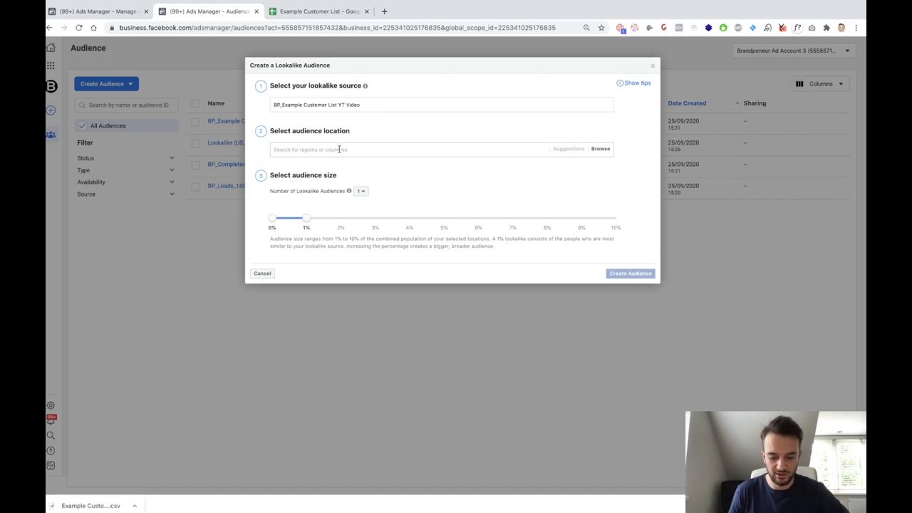
{"action": "left_click", "coordinate": [339, 149]}
{"action": "type", "text": "United States"}
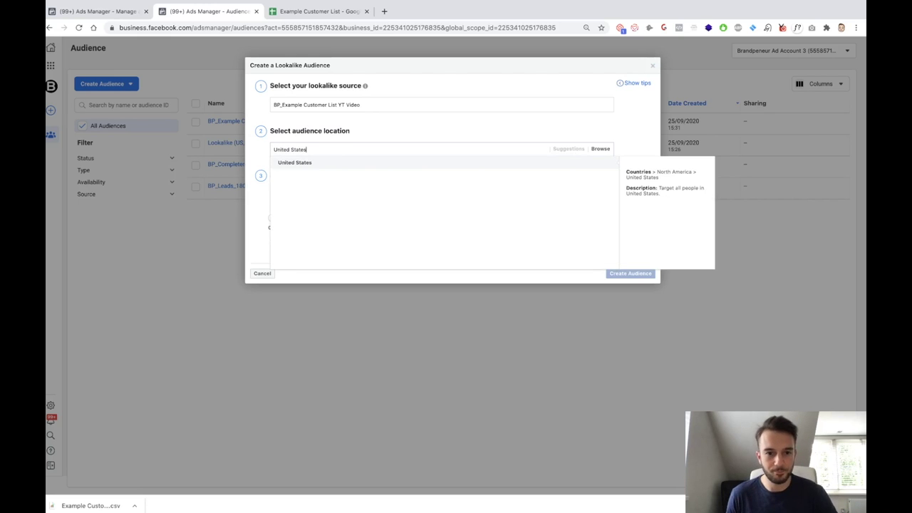
{"action": "left_click", "coordinate": [332, 163]}
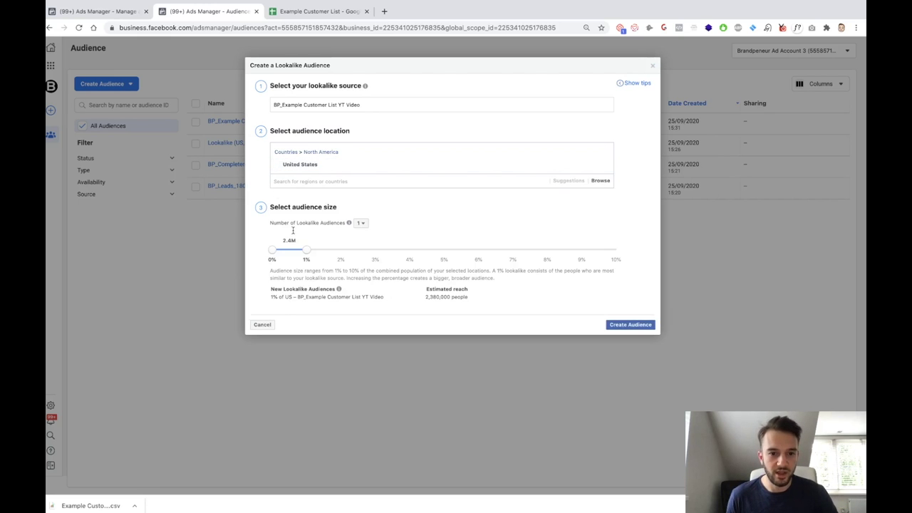
{"action": "left_click", "coordinate": [626, 324]}
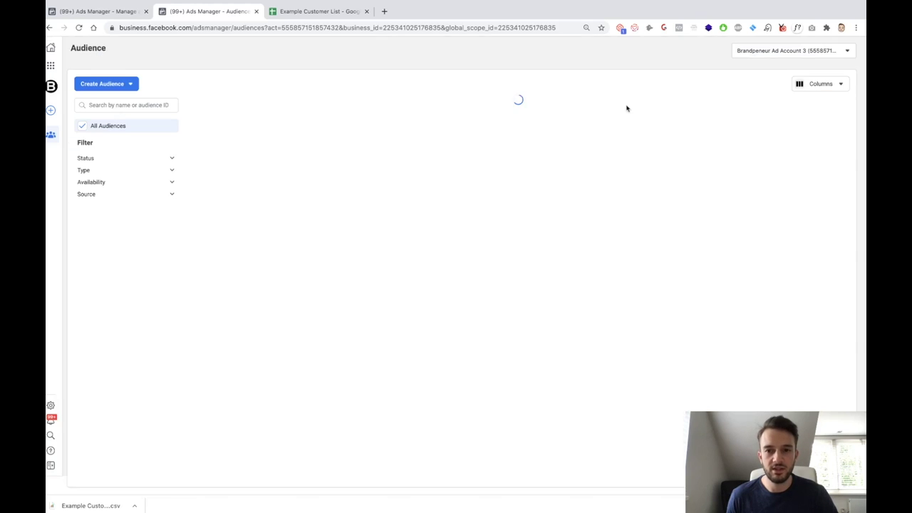
{"action": "mouse_move", "coordinate": [265, 127]}
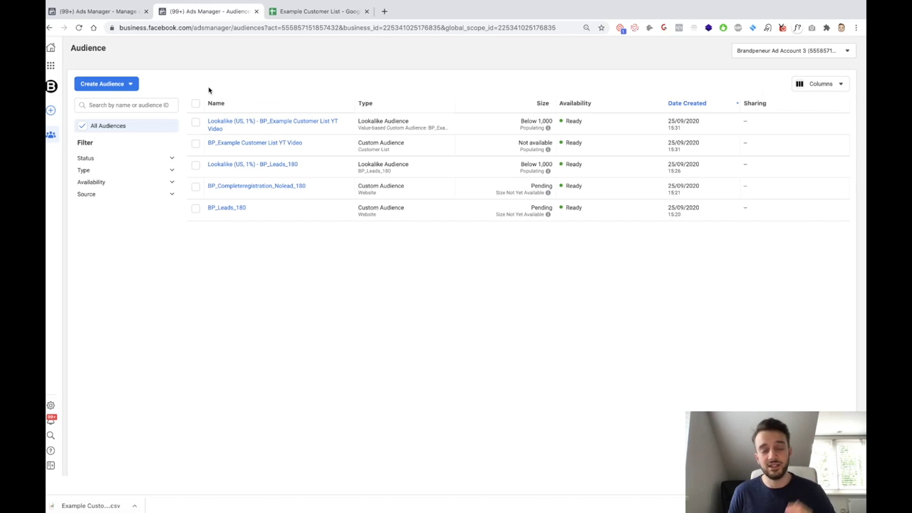
Step: Return to the Campaigns overview and start a new campaign with the Conversions objective
{"action": "left_click", "coordinate": [104, 12]}
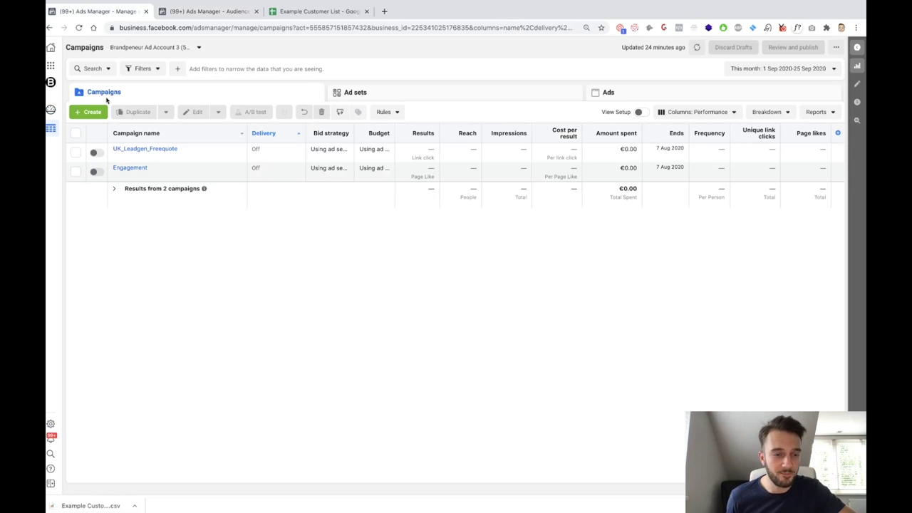
{"action": "left_click", "coordinate": [85, 114]}
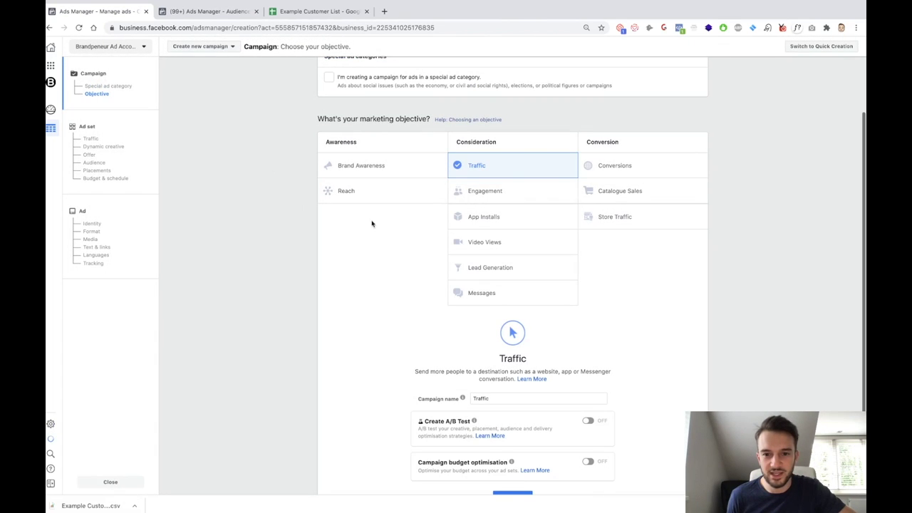
{"action": "left_click", "coordinate": [603, 165]}
Step: Turn on campaign budget optimisation with a daily budget of €10 and continue to the ad set
{"action": "scroll", "coordinate": [498, 249], "scroll_direction": "down", "scroll_amount": 3}
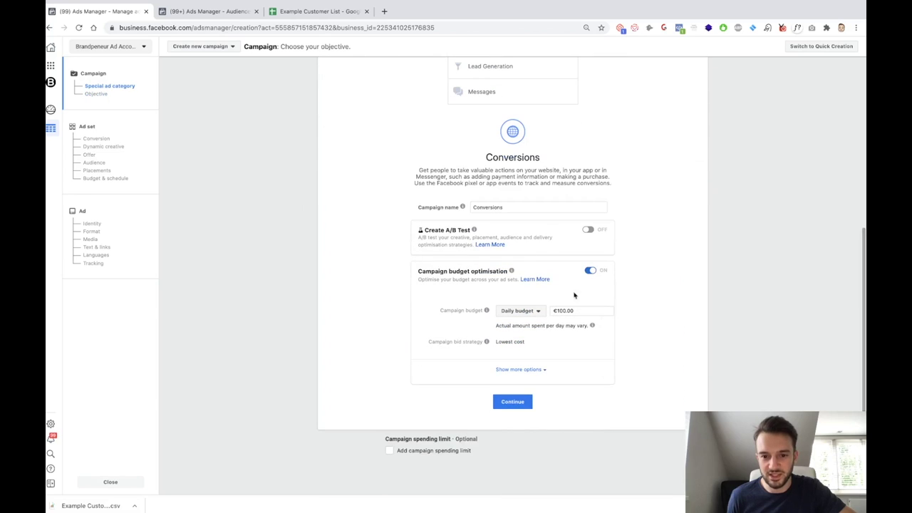
{"action": "left_click", "coordinate": [586, 311]}
{"action": "type", "text": "10"}
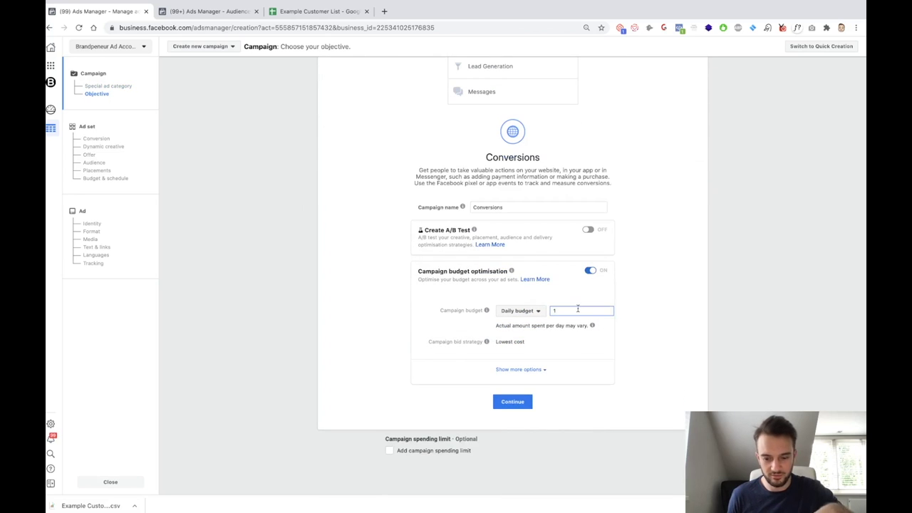
{"action": "left_click", "coordinate": [693, 311]}
{"action": "left_click", "coordinate": [529, 401]}
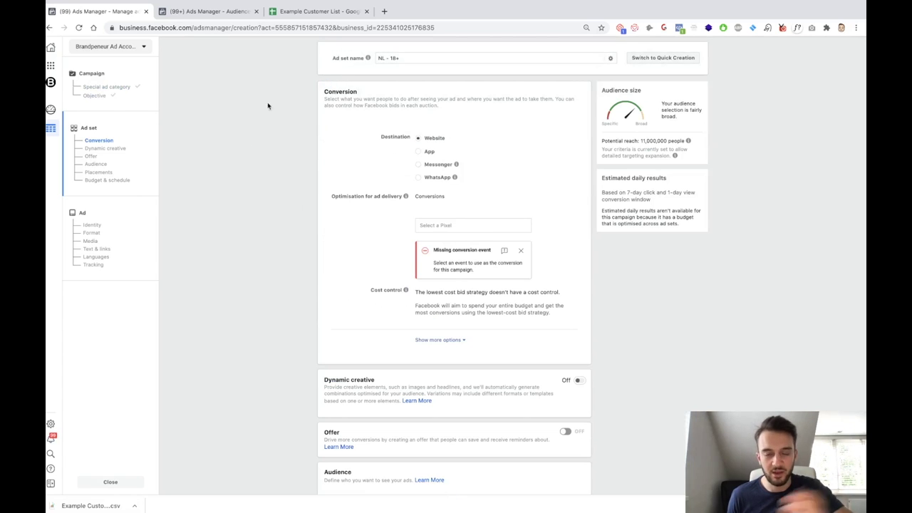
Step: Set the ad set's conversion tracking to Brandpeneur Pixel 2020 with the Lead event
{"action": "left_click", "coordinate": [445, 226]}
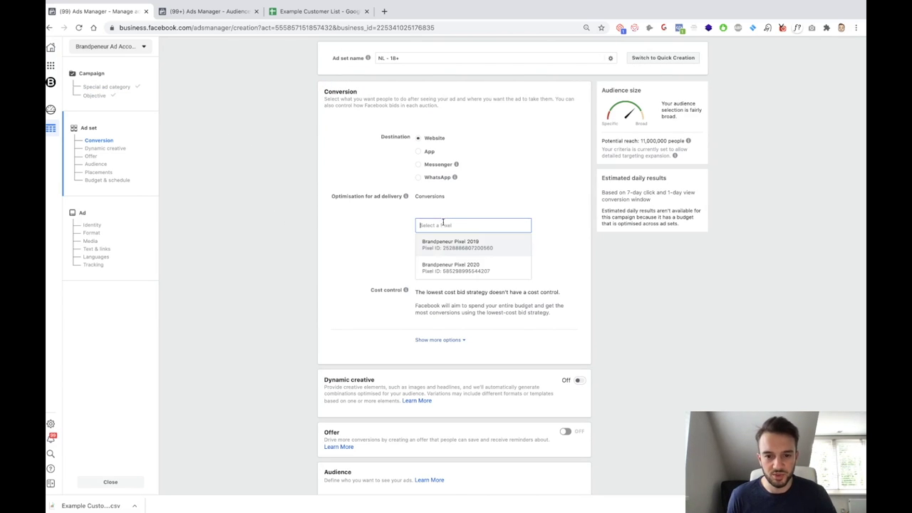
{"action": "left_click", "coordinate": [463, 269]}
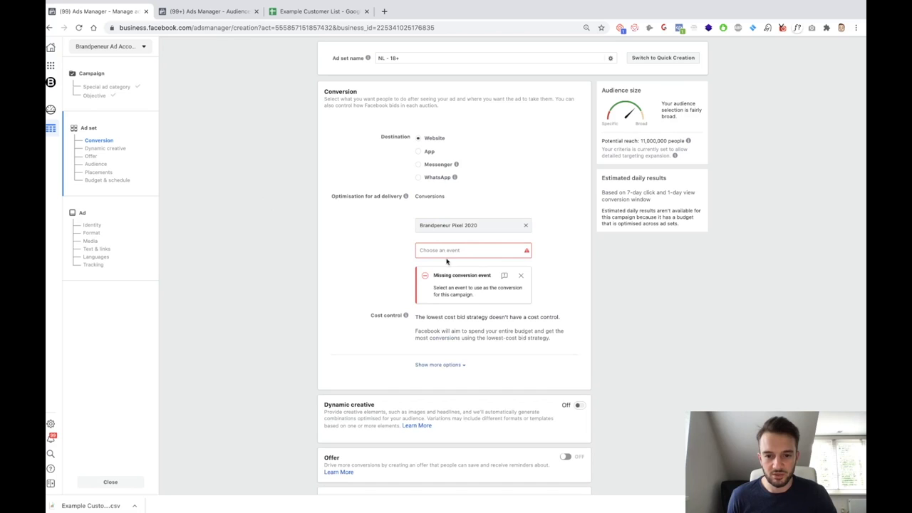
{"action": "left_click", "coordinate": [457, 251]}
{"action": "scroll", "coordinate": [463, 305], "scroll_direction": "down", "scroll_amount": 3}
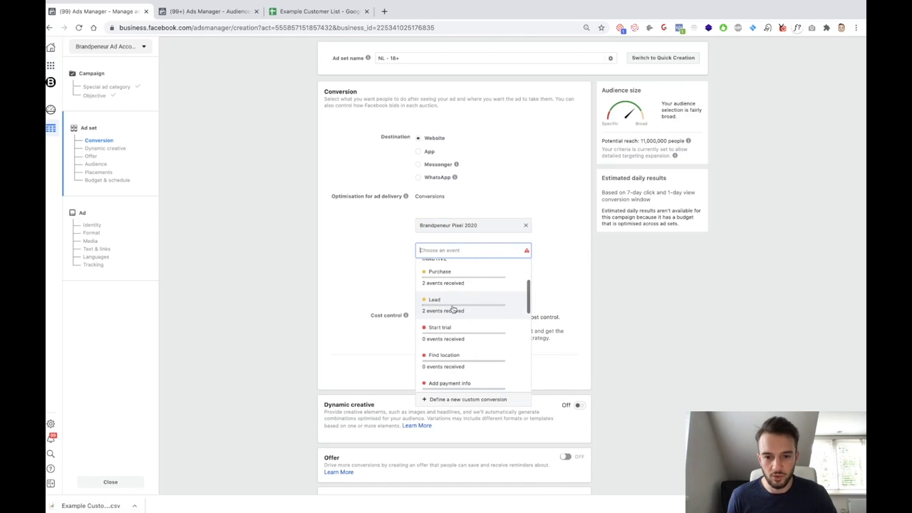
{"action": "left_click", "coordinate": [453, 309]}
Step: Target the Lookalike (US, 1%) - BP_Example Customer List YT Video audience in the ad set's Custom Audiences
{"action": "scroll", "coordinate": [379, 269], "scroll_direction": "down", "scroll_amount": 2}
{"action": "scroll", "coordinate": [378, 269], "scroll_direction": "down", "scroll_amount": 6}
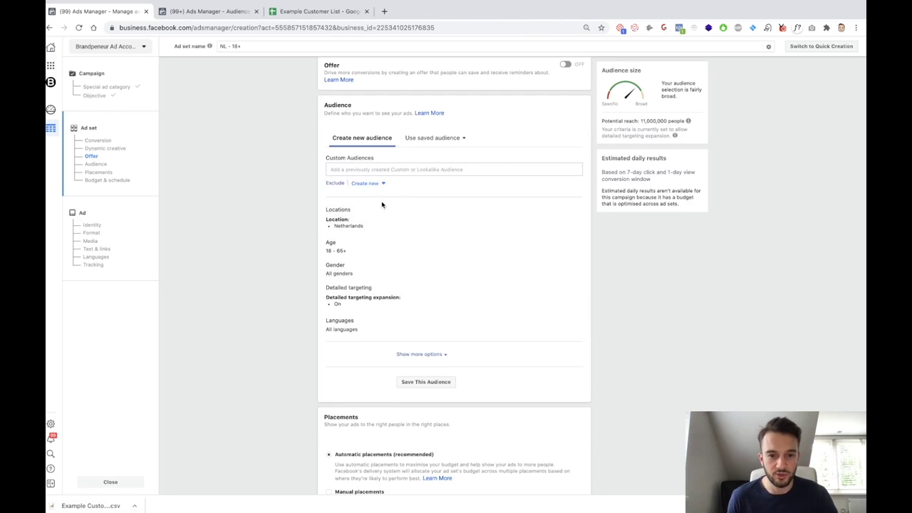
{"action": "left_click", "coordinate": [391, 169]}
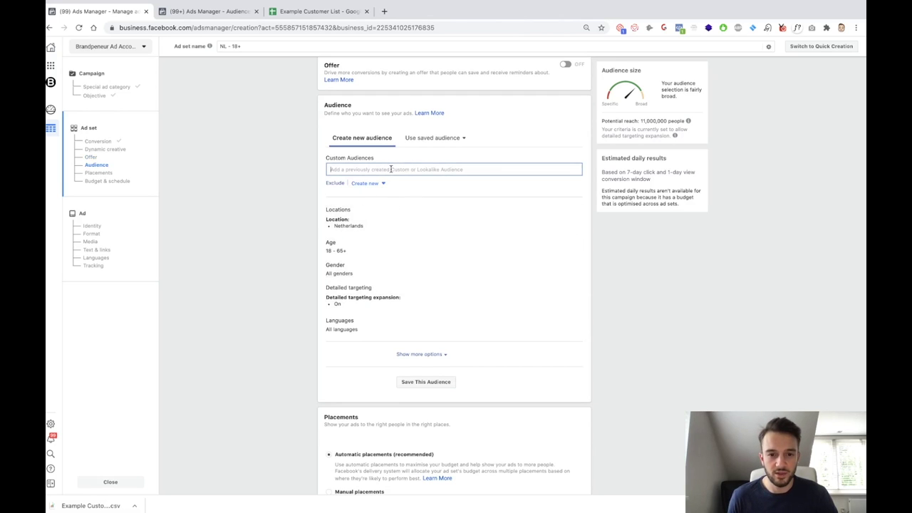
{"action": "left_click", "coordinate": [409, 170]}
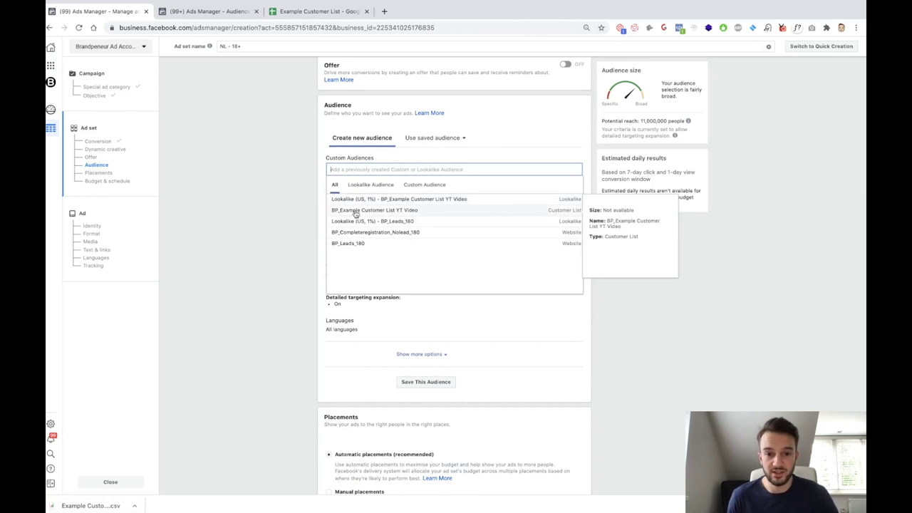
{"action": "left_click", "coordinate": [203, 11]}
{"action": "left_click", "coordinate": [117, 10]}
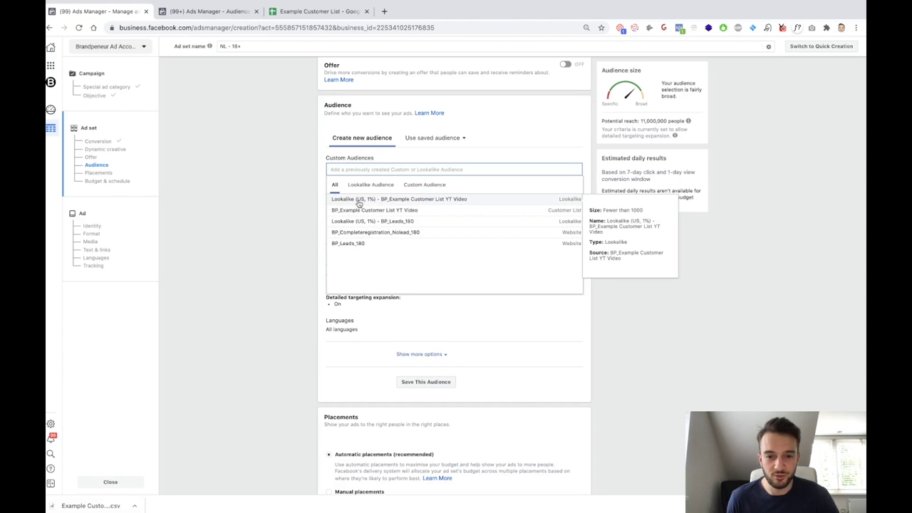
{"action": "left_click", "coordinate": [396, 201]}
{"action": "left_click", "coordinate": [295, 199]}
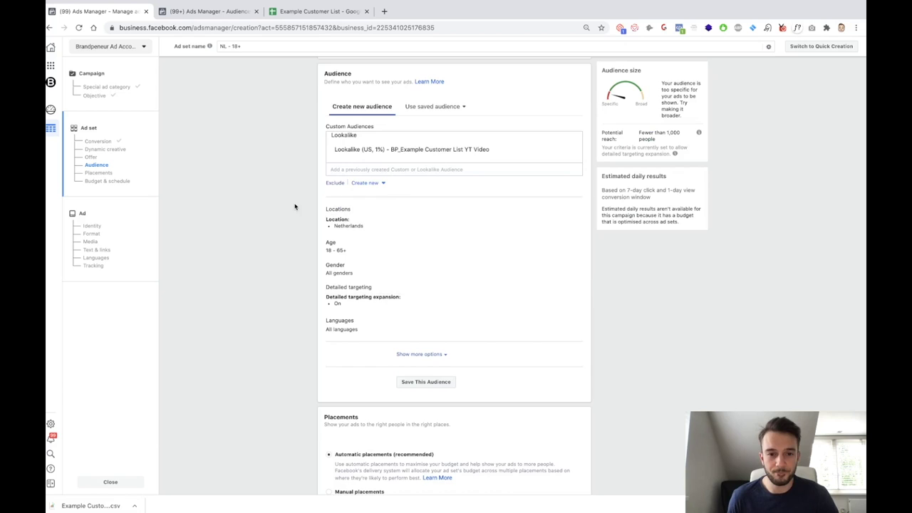
Step: Replace the Netherlands with the United States as the audience's targeted location
{"action": "scroll", "coordinate": [306, 203], "scroll_direction": "down", "scroll_amount": 1}
{"action": "left_click", "coordinate": [570, 203]}
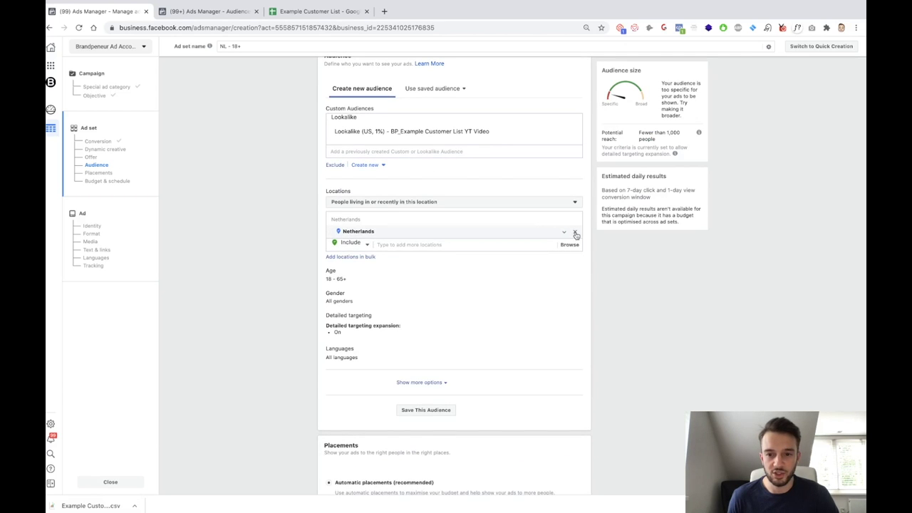
{"action": "left_click", "coordinate": [576, 232]}
{"action": "left_click", "coordinate": [401, 222]}
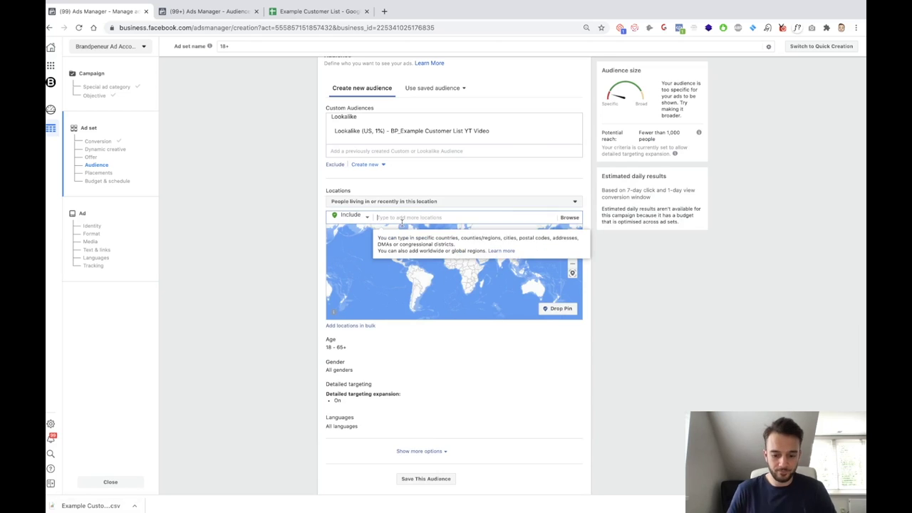
{"action": "type", "text": "United State"}
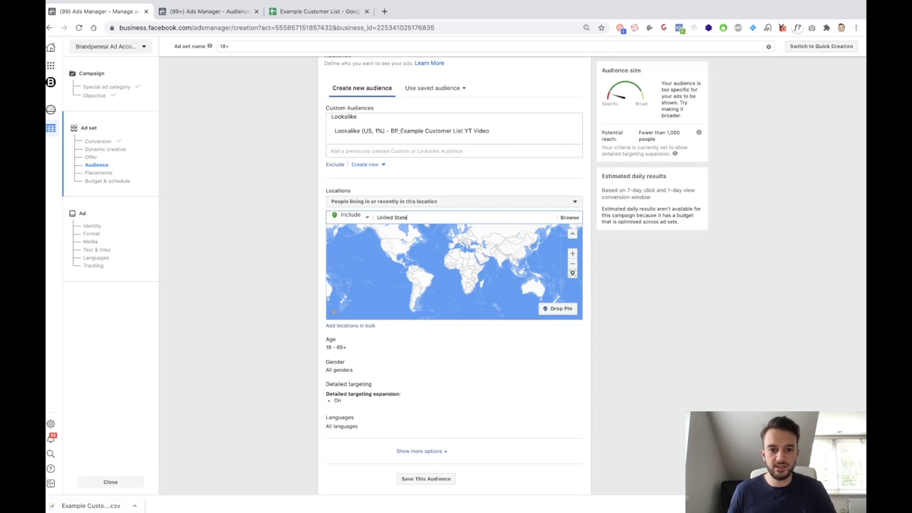
{"action": "type", "text": "s"}
{"action": "left_click", "coordinate": [413, 234]}
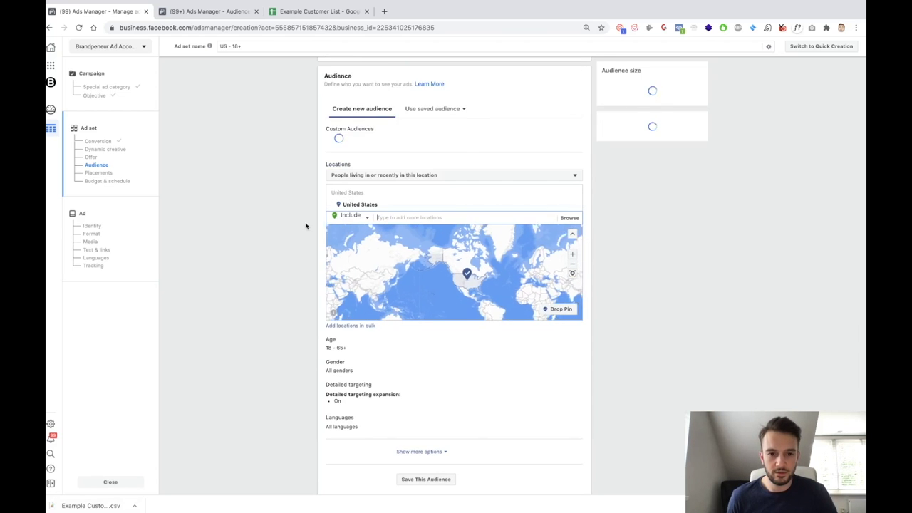
Step: Continue to the ad setup with the default demographics and automatic placements, then switch back to the Audiences list
{"action": "scroll", "coordinate": [367, 321], "scroll_direction": "down", "scroll_amount": 1}
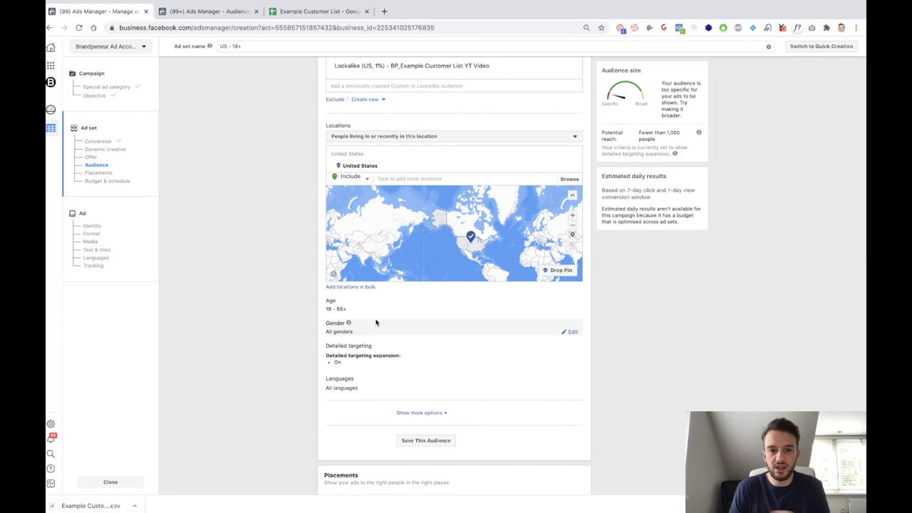
{"action": "scroll", "coordinate": [377, 323], "scroll_direction": "up", "scroll_amount": 1}
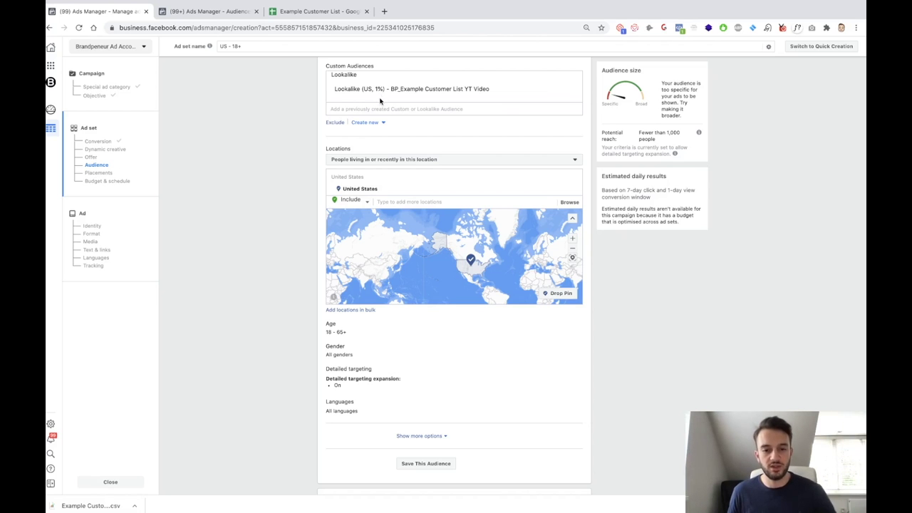
{"action": "scroll", "coordinate": [380, 98], "scroll_direction": "down", "scroll_amount": 2}
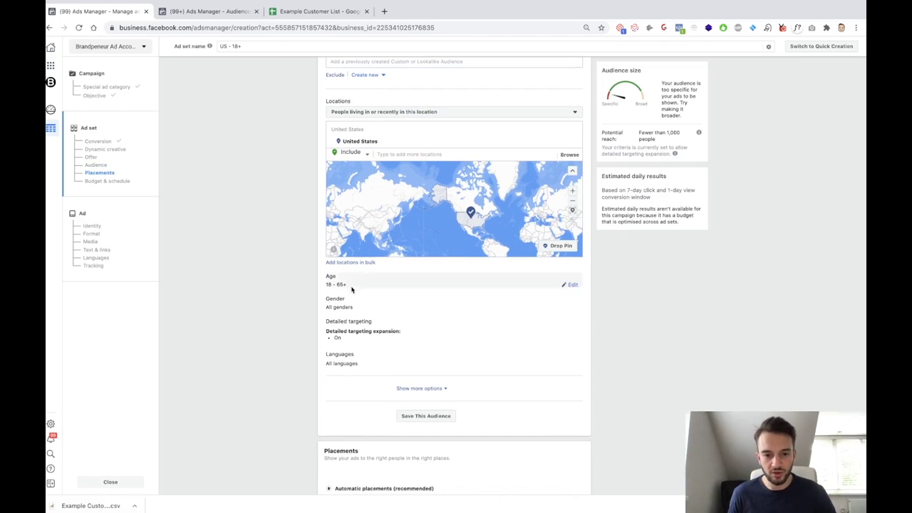
{"action": "scroll", "coordinate": [367, 316], "scroll_direction": "down", "scroll_amount": 1}
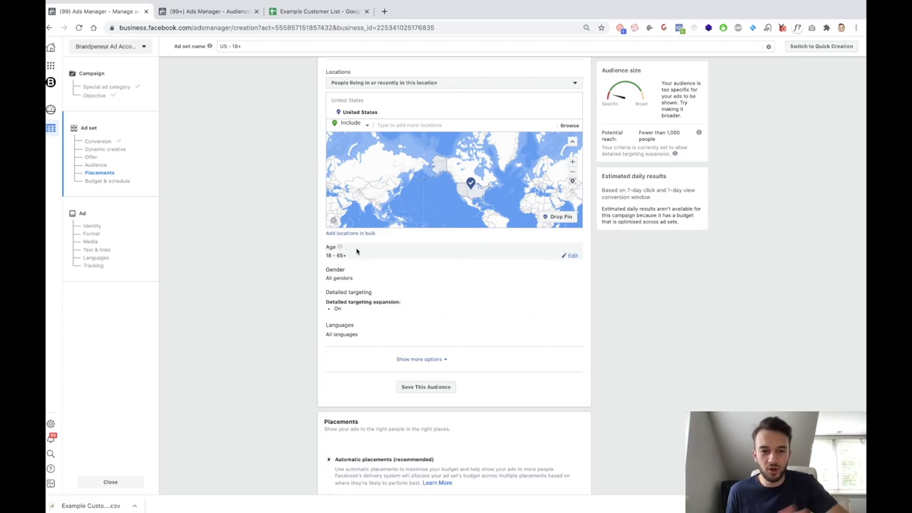
{"action": "scroll", "coordinate": [377, 289], "scroll_direction": "down", "scroll_amount": 1}
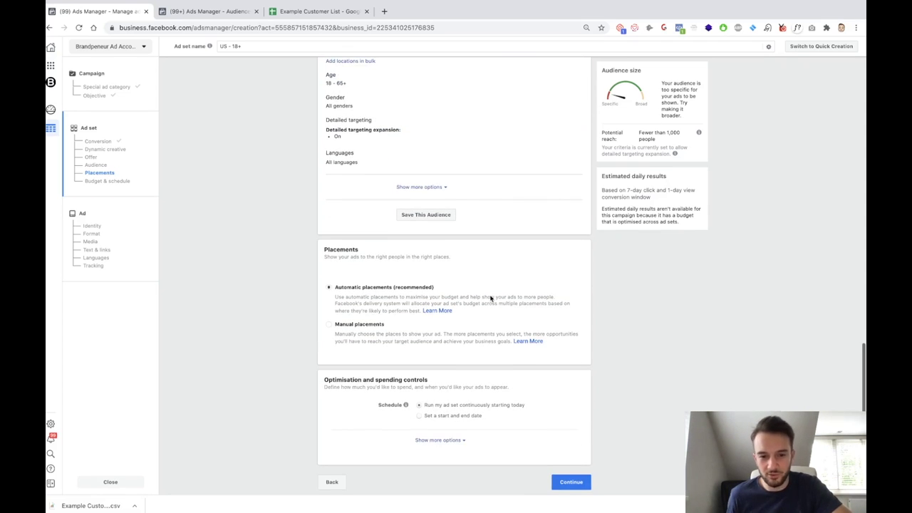
{"action": "left_click", "coordinate": [570, 482]}
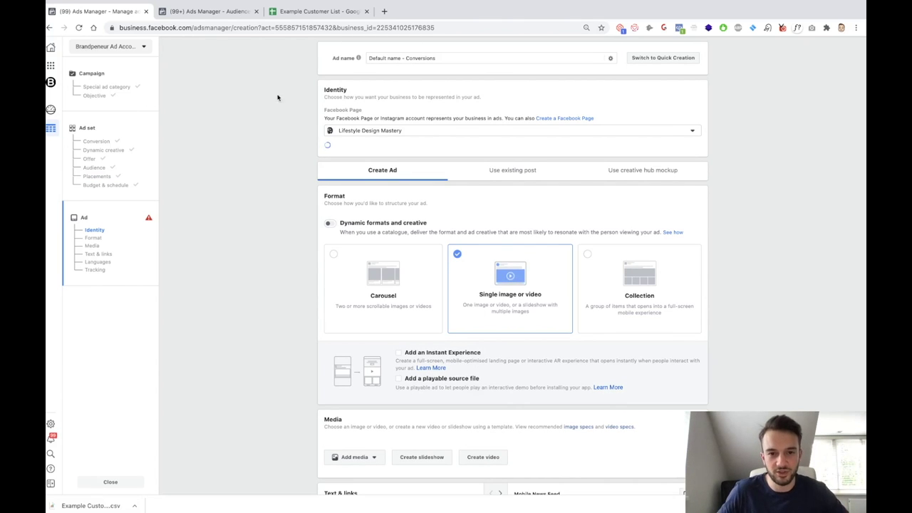
{"action": "left_click", "coordinate": [234, 12]}
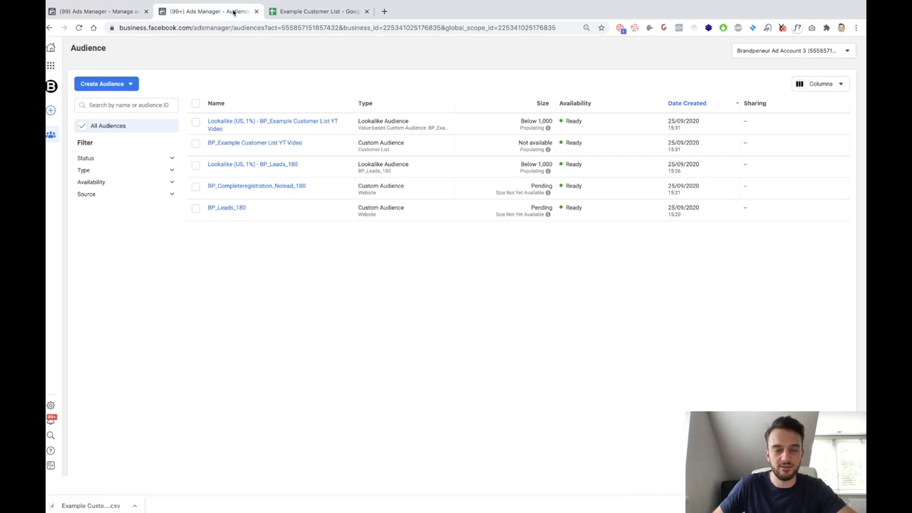